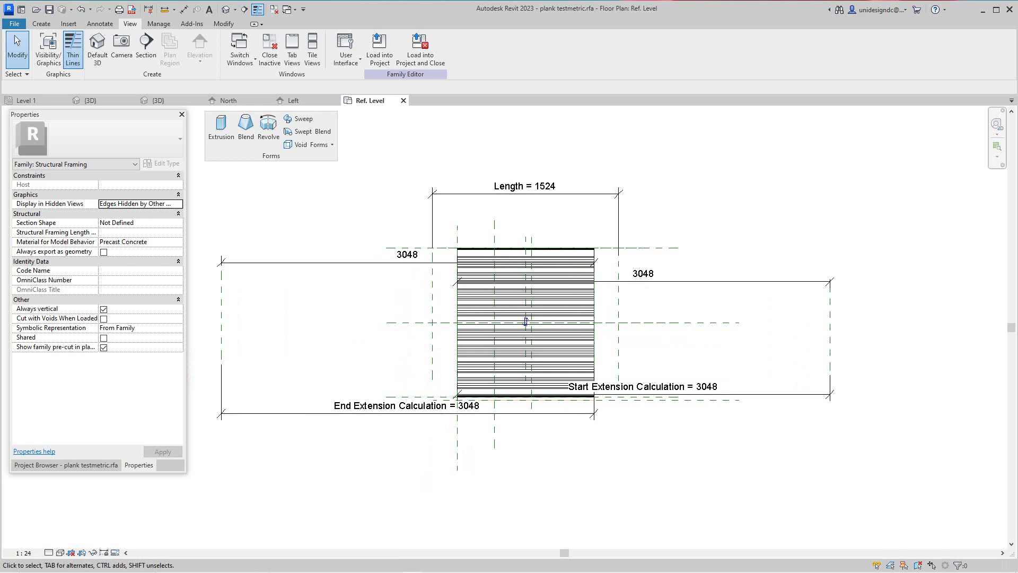
mouse_move(525, 322)
middle_down()
mouse_move(529, 333)
mouse_move(493, 308)
mouse_move(655, 363)
mouse_move(557, 337)
mouse_move(596, 354)
middle_up()
scroll(664, 351, up, 2)
scroll(664, 351, down, 2)
scroll(564, 344, up, 2)
scroll(564, 343, down, 1)
scroll(557, 338, down, 1)
scroll(595, 354, up, 1)
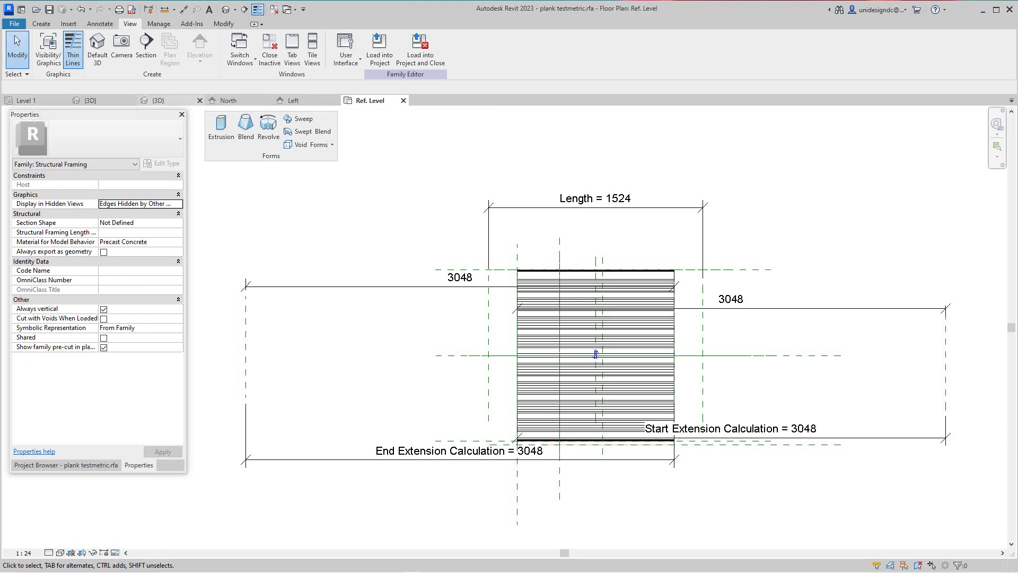
Switch to the project's Level 1 structural plan and examine the row of planks inside the walls
click(26, 101)
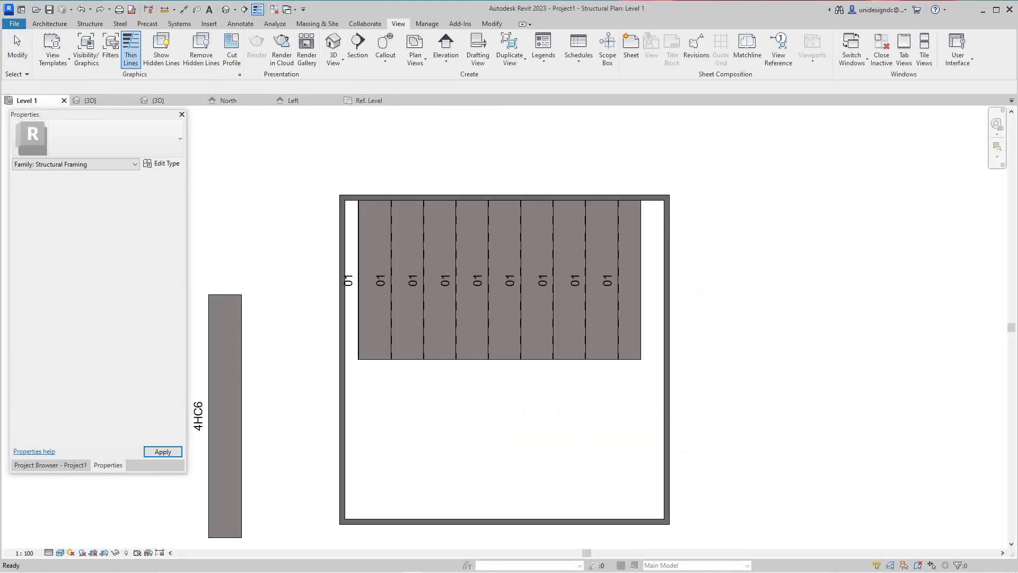
scroll(532, 312, up, 3)
middle_drag(370, 315, 391, 350)
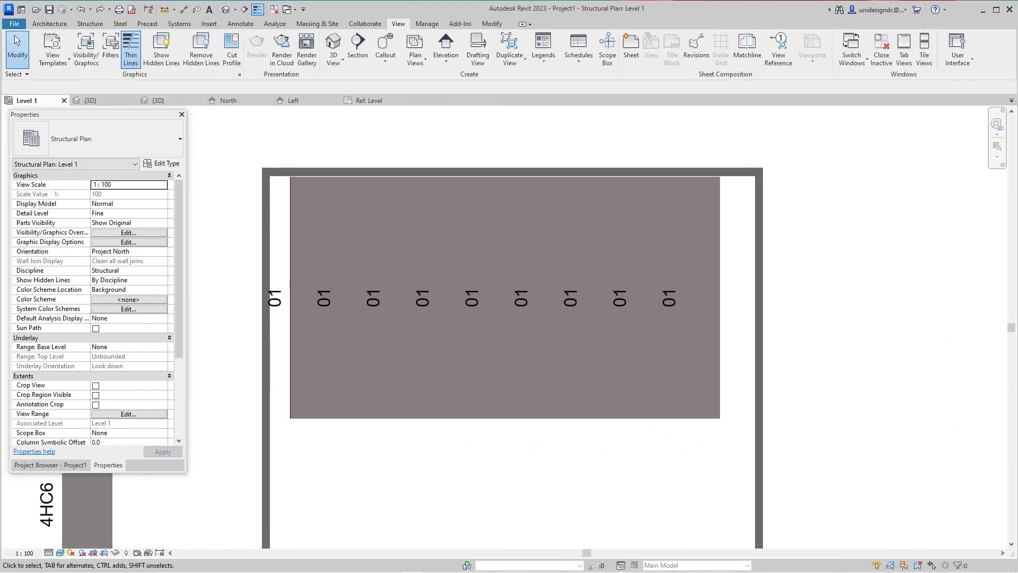
scroll(391, 350, down, 1)
scroll(330, 403, up, 3)
middle_drag(328, 397, 396, 420)
scroll(413, 438, down, 2)
scroll(395, 426, down, 2)
scroll(383, 428, up, 1)
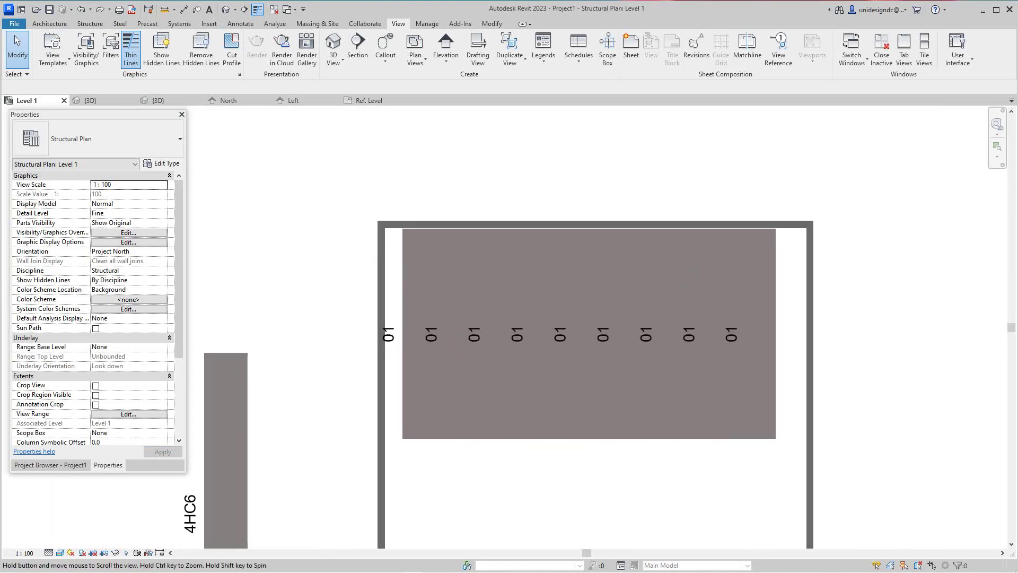
scroll(326, 398, up, 2)
scroll(633, 499, up, 2)
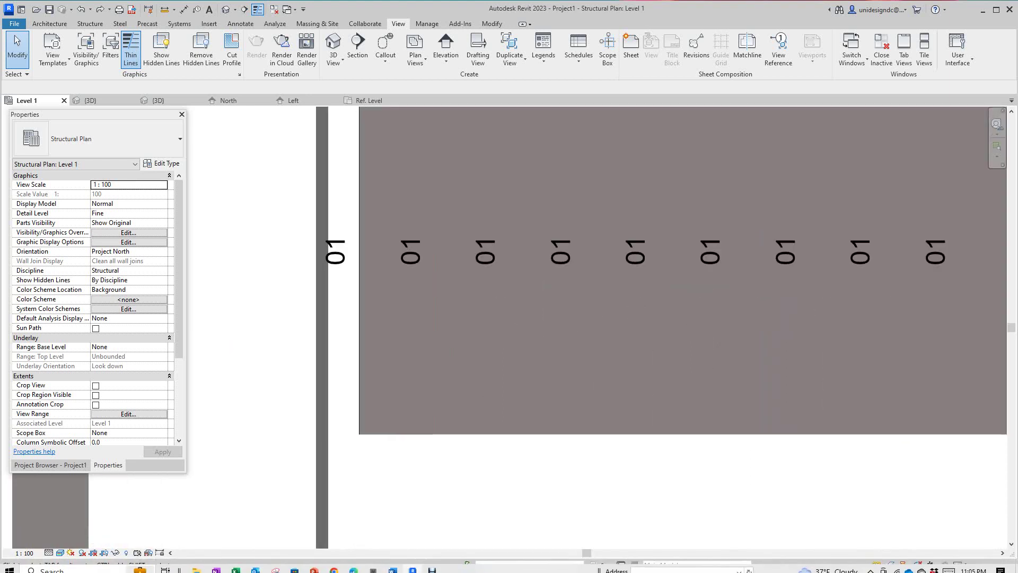
Set the Start Extension of the first plank in the row to 300
click(400, 435)
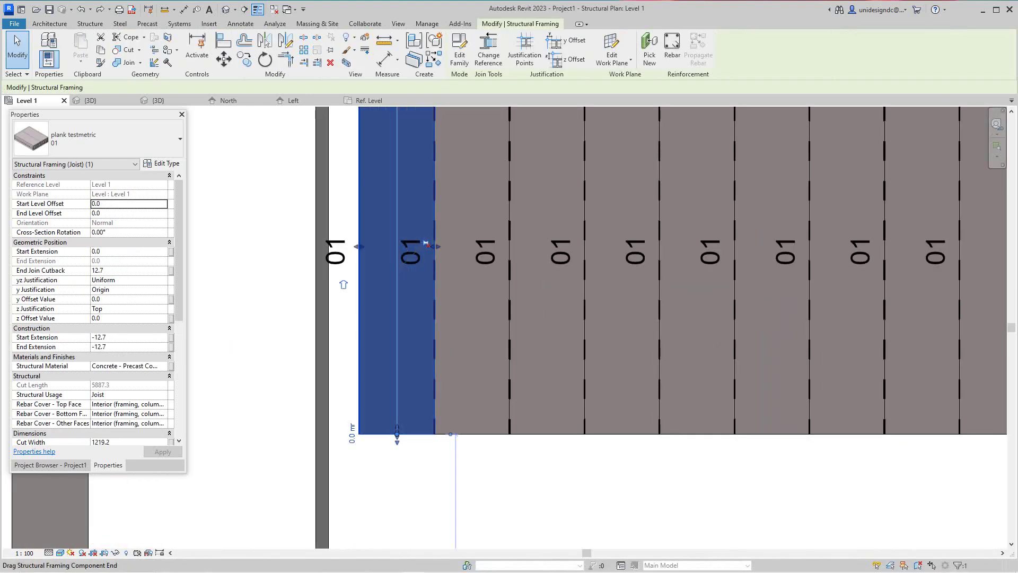
scroll(403, 440, down, 3)
middle_drag(403, 441, 402, 461)
middle_drag(419, 332, 416, 331)
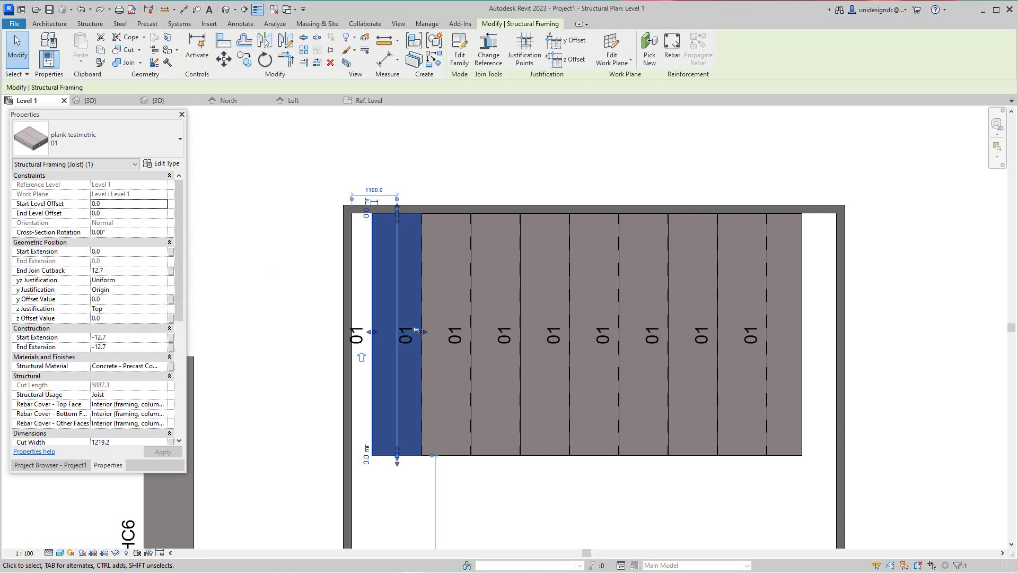
click(92, 251)
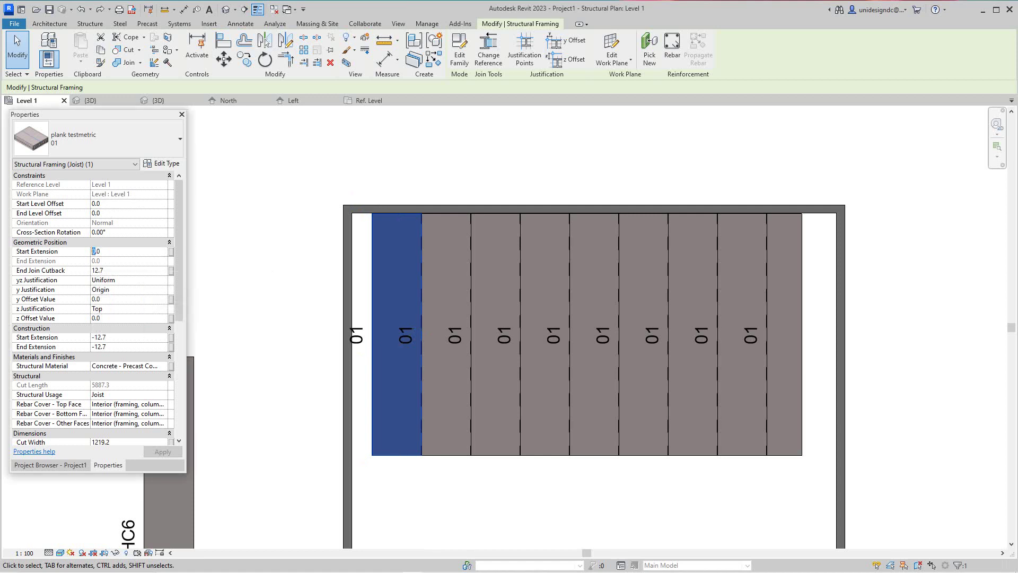
text(30)
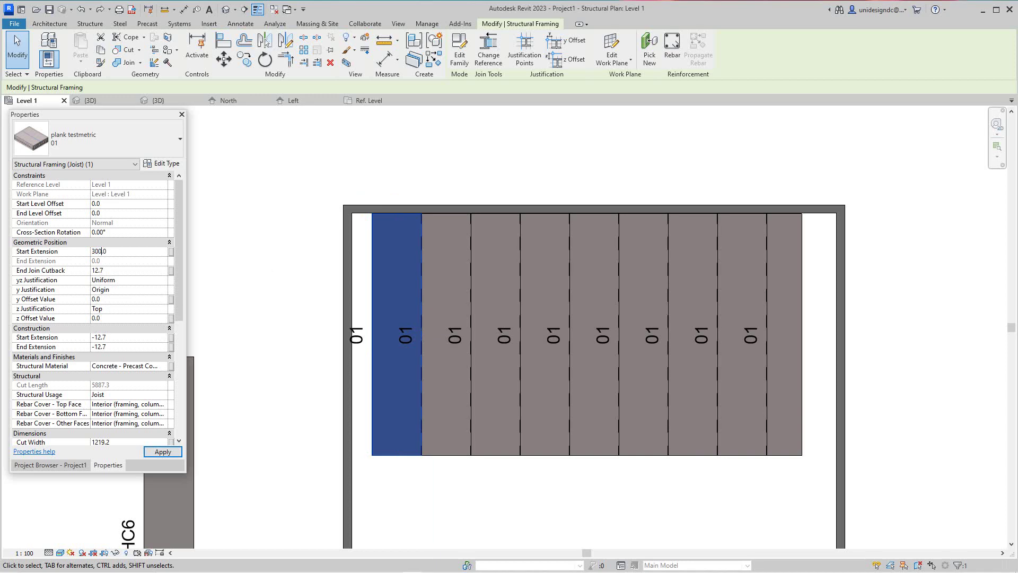
click(291, 419)
scroll(375, 468, up, 3)
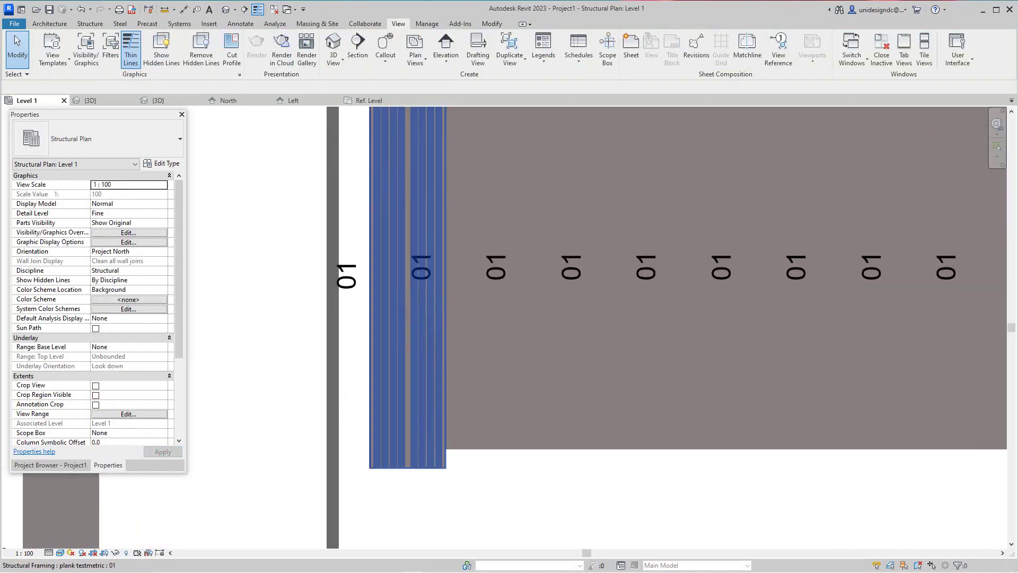
Examine the extended plank's properties and how its two ends sit relative to the upper wall and the neighbouring planks
middle_drag(375, 468, 367, 415)
scroll(389, 423, down, 2)
click(389, 417)
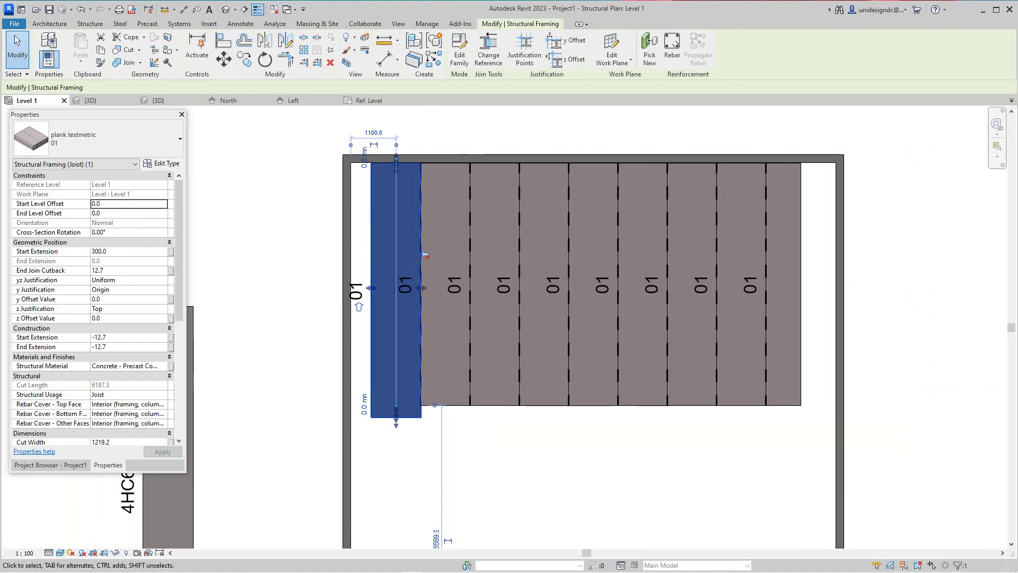
click(366, 446)
click(389, 417)
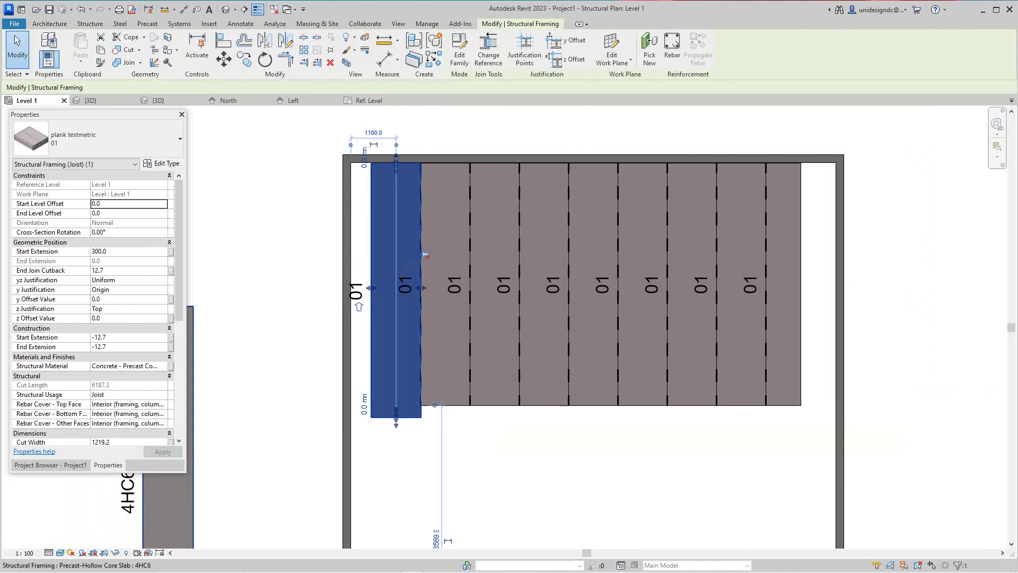
scroll(425, 256, up, 2)
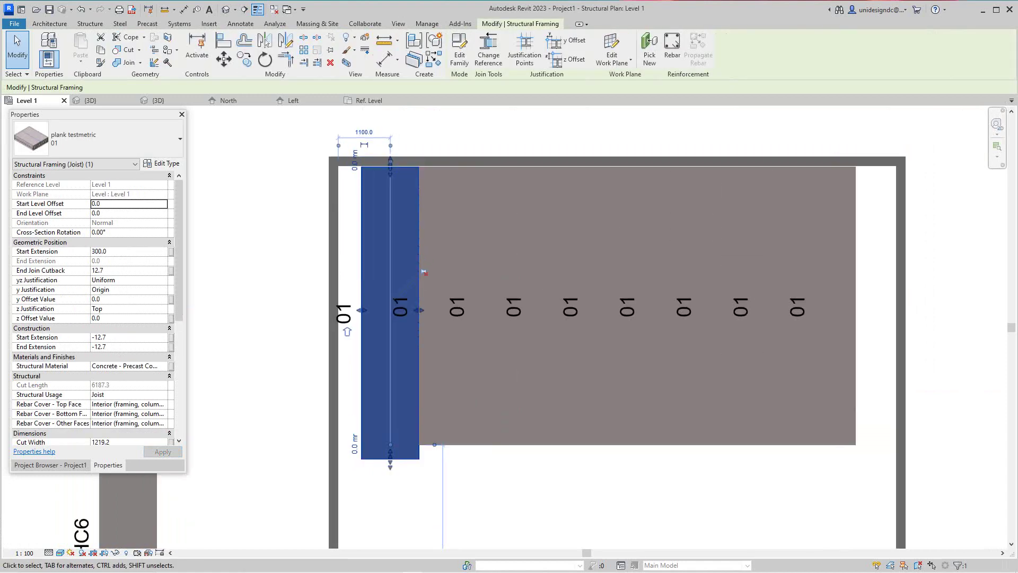
scroll(420, 315, up, 3)
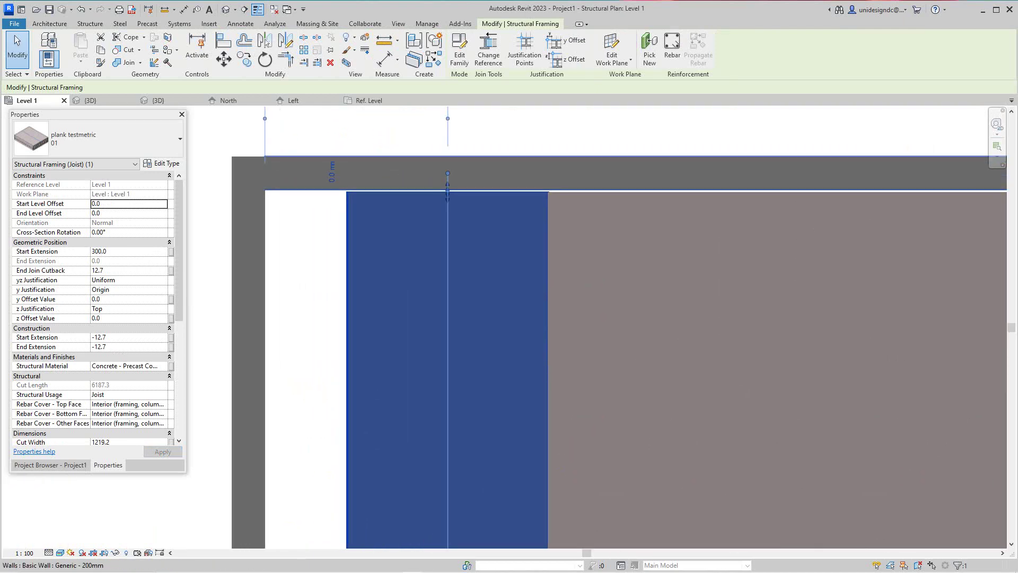
click(331, 174)
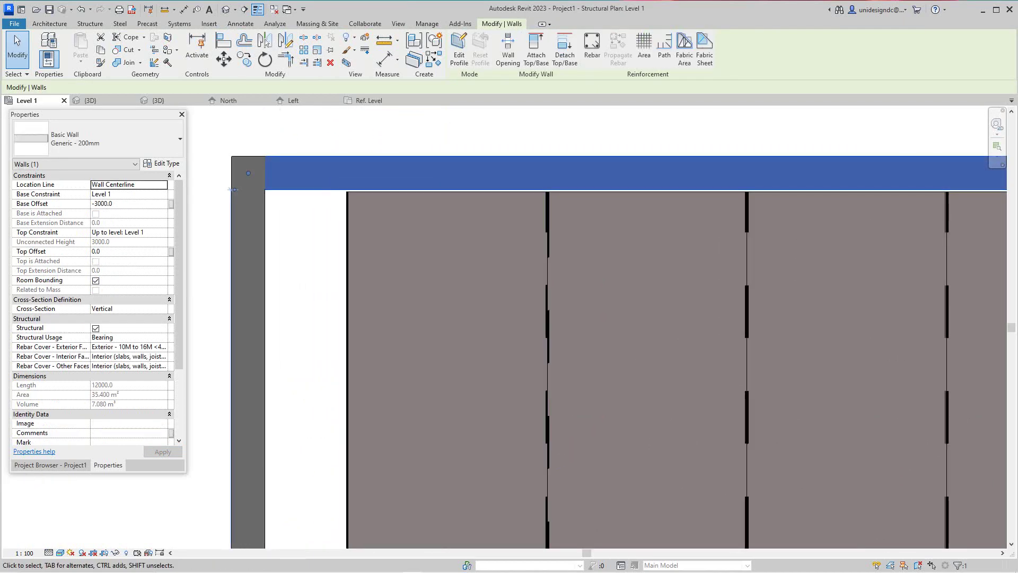
scroll(324, 225, down, 2)
click(324, 225)
scroll(333, 187, down, 2)
scroll(301, 308, down, 2)
scroll(302, 438, up, 1)
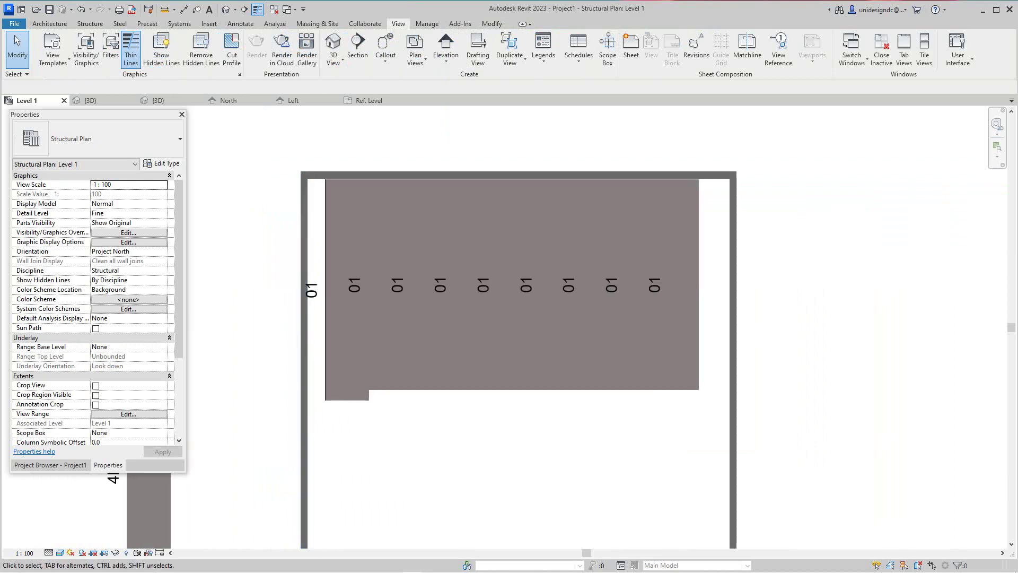
Set the End Level Offset of the extended plank to 300 mm at its upper end in plan
click(345, 393)
scroll(327, 398, up, 2)
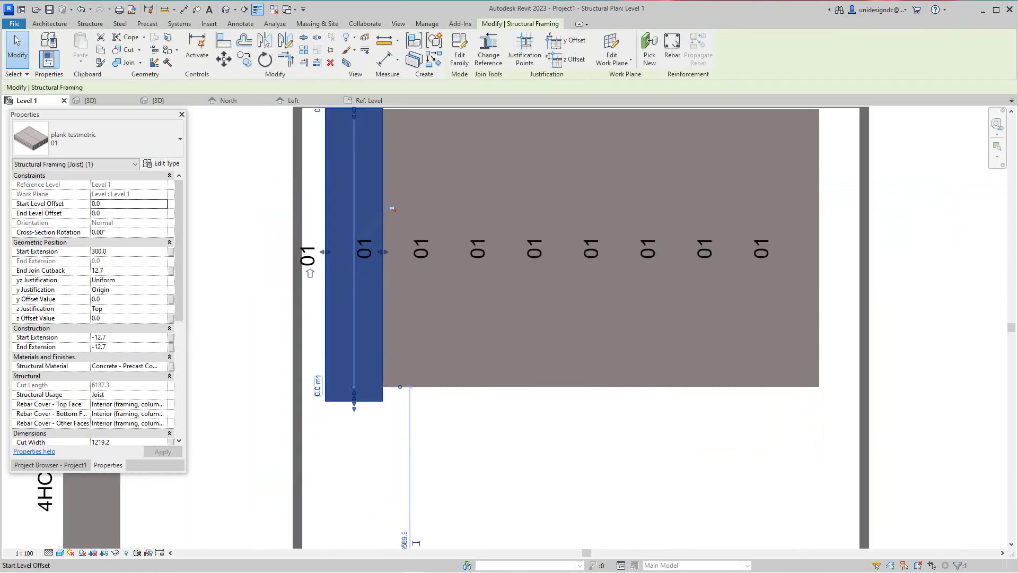
click(318, 385)
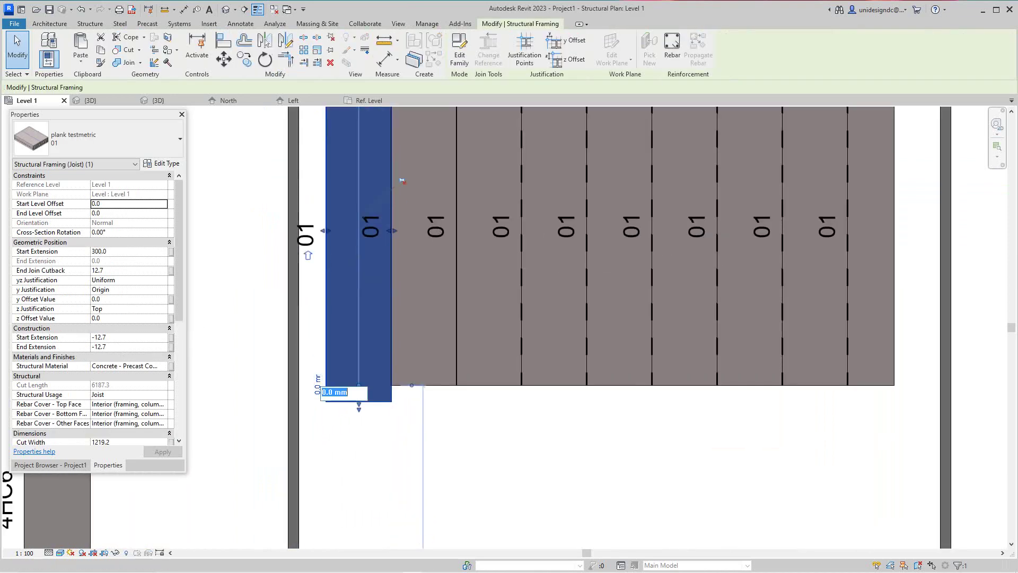
key(Escape)
scroll(377, 234, down, 2)
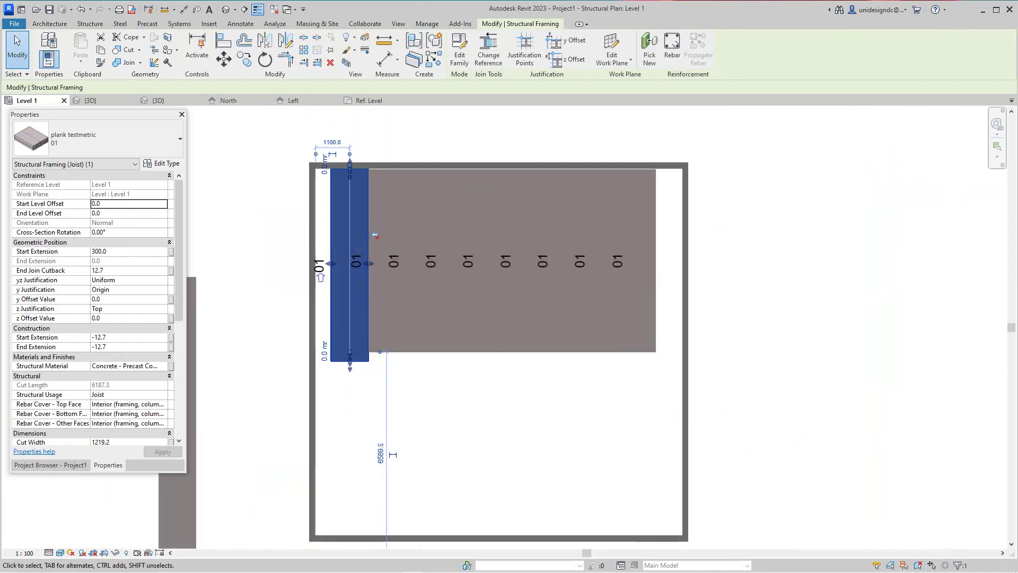
scroll(375, 236, up, 2)
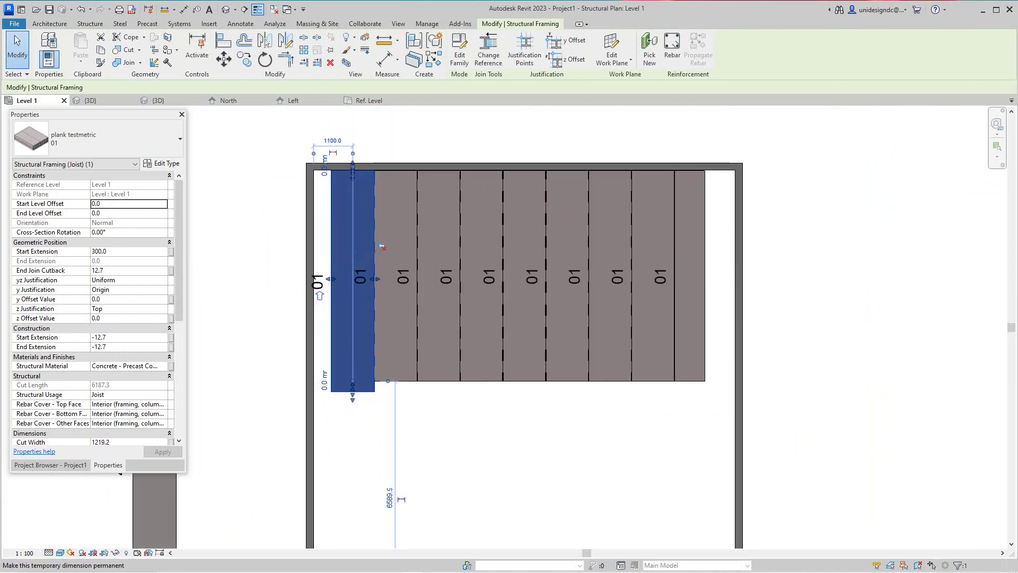
click(324, 167)
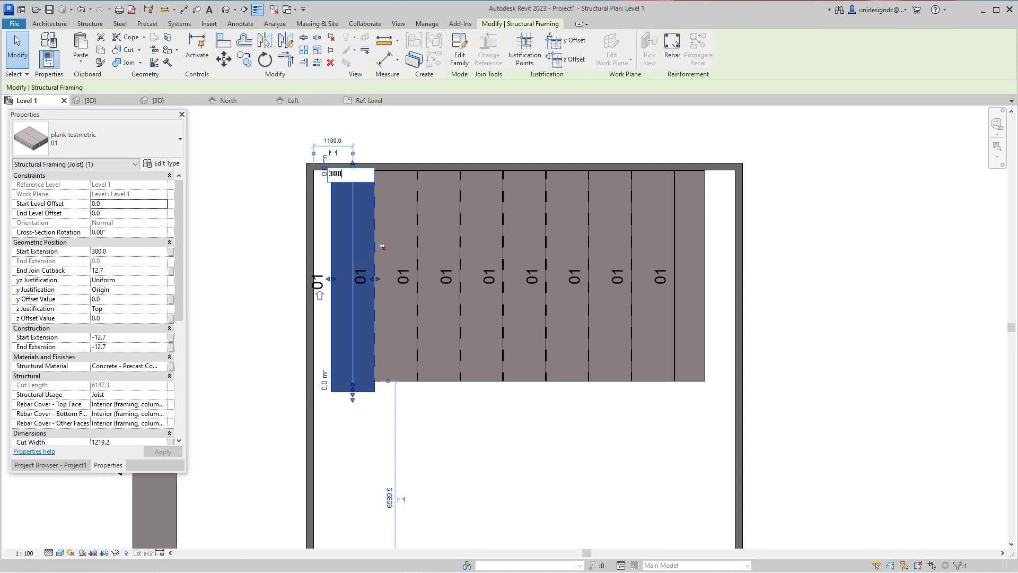
text(300)
key(Return)
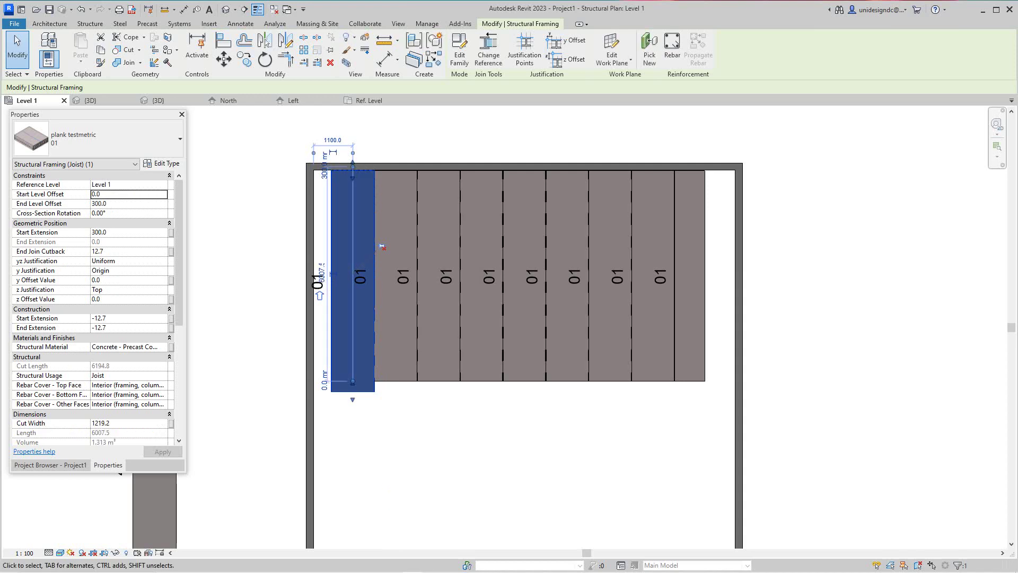
key(Escape)
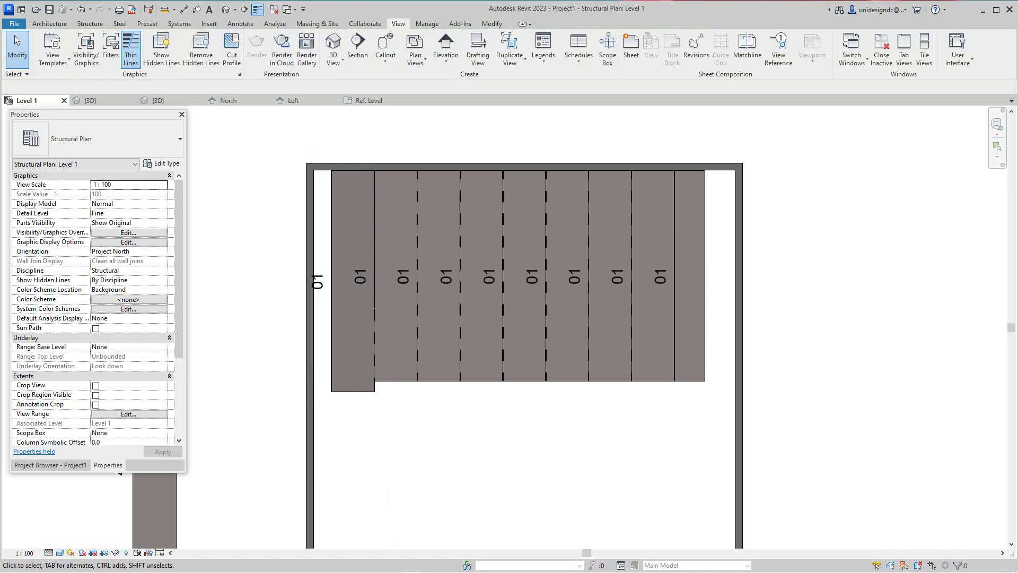
Inspect the tilted plank in the 3D view and reset its End Level Offset to 0.0
scroll(339, 212, down, 3)
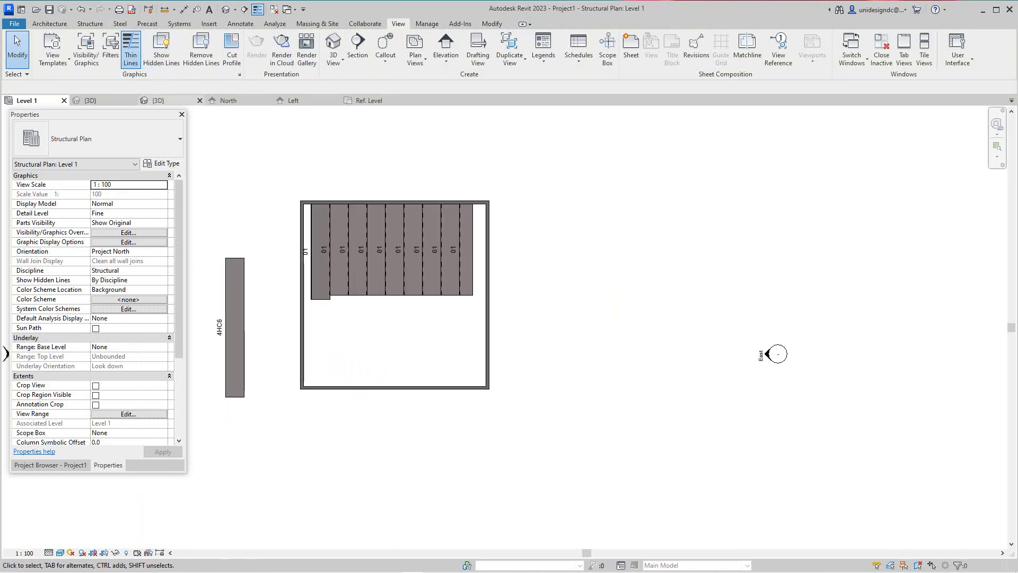
click(165, 100)
scroll(522, 337, down, 3)
scroll(499, 310, up, 5)
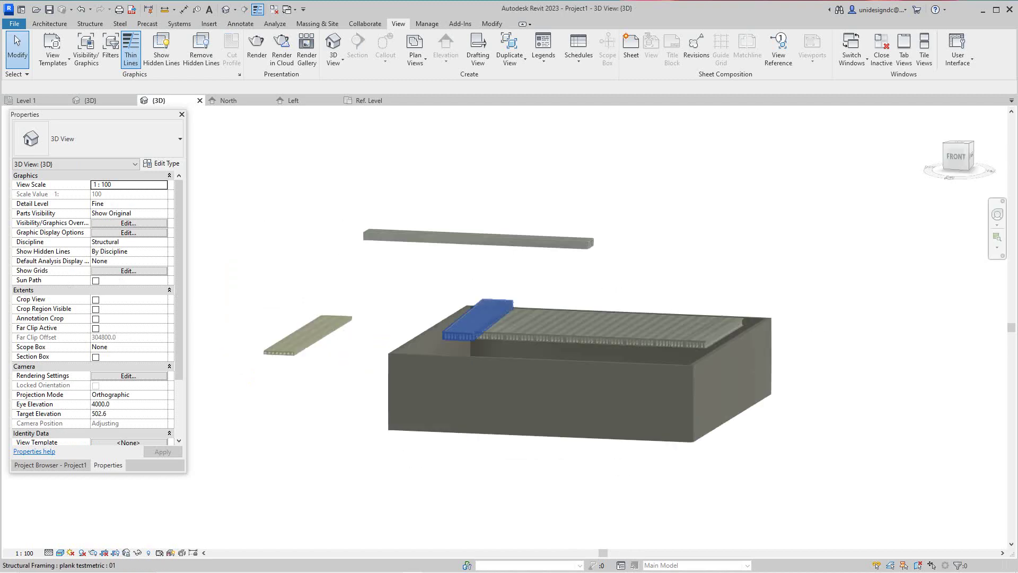
scroll(453, 332, up, 4)
click(453, 332)
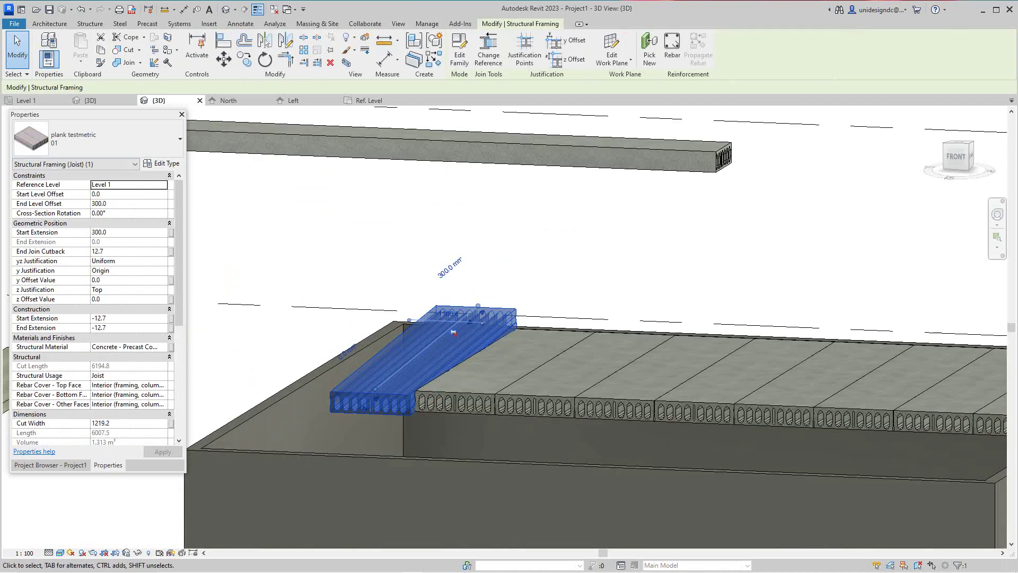
click(120, 203)
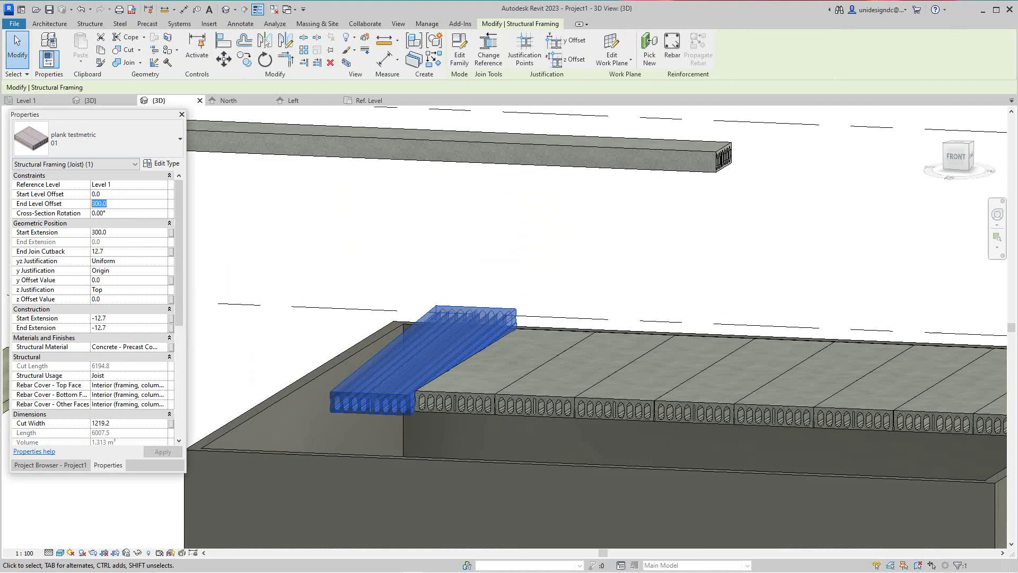
text(0.0)
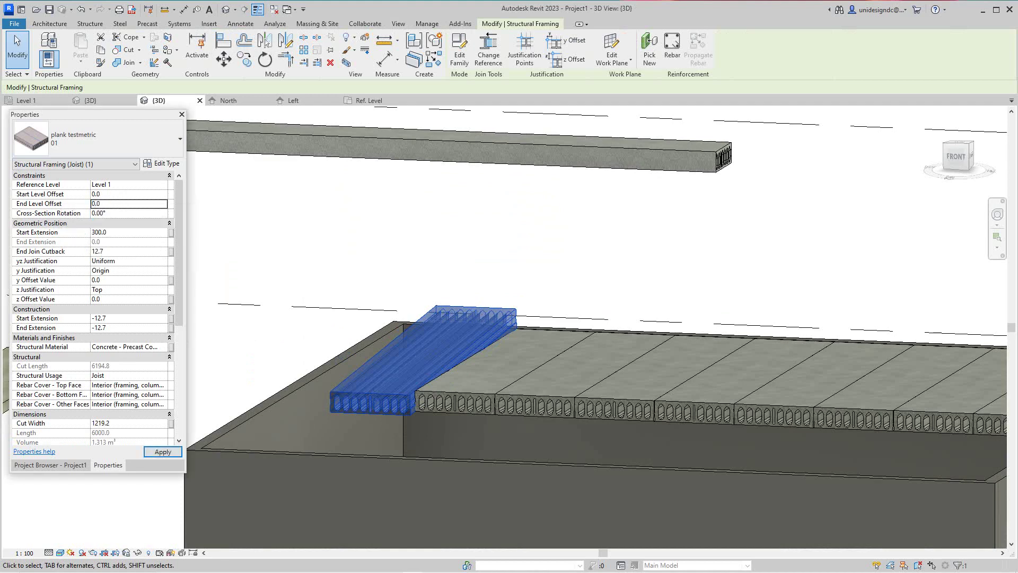
click(318, 274)
scroll(318, 275, down, 3)
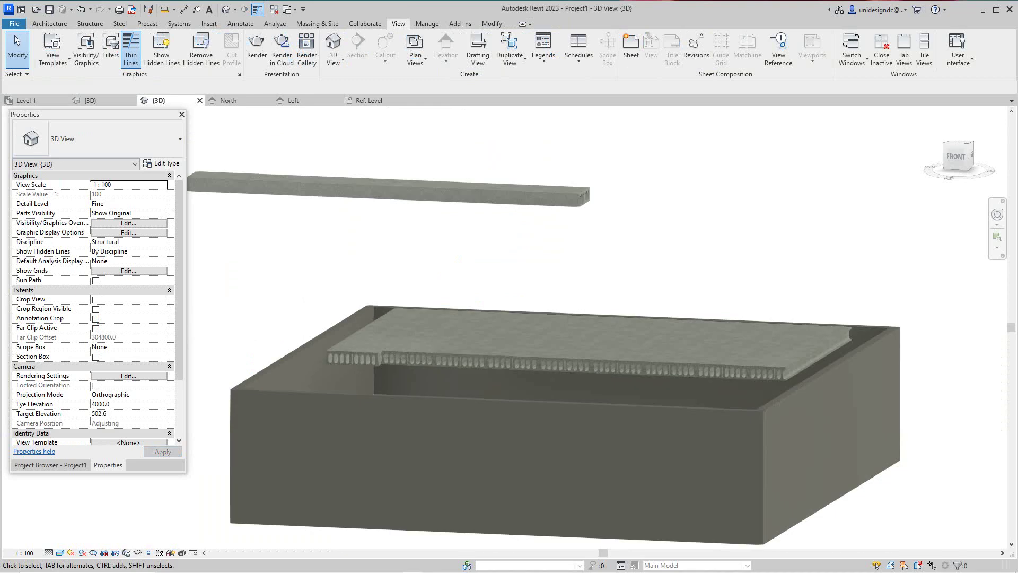
scroll(371, 361, up, 2)
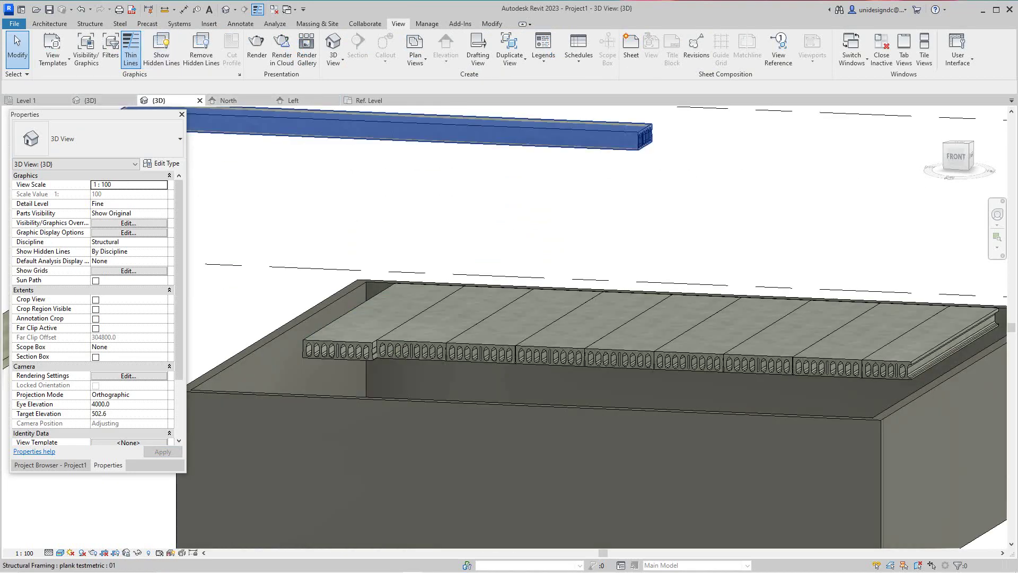
Return to the Level 1 structural plan and select the separate 4HC6 hollow core slab outside the walls
click(24, 100)
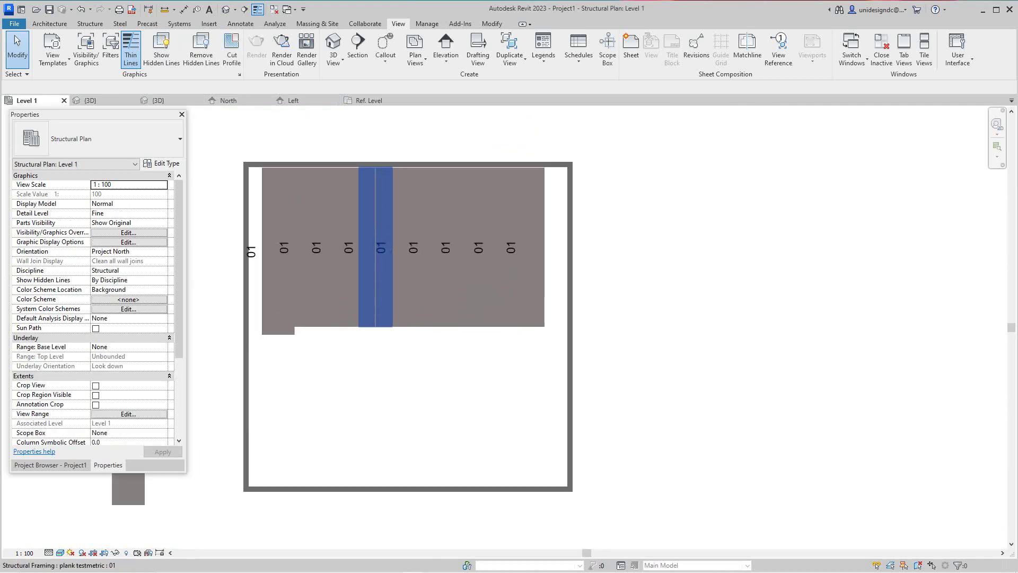
middle_drag(382, 248, 410, 317)
scroll(410, 316, up, 1)
scroll(507, 472, down, 4)
middle_drag(507, 472, 611, 353)
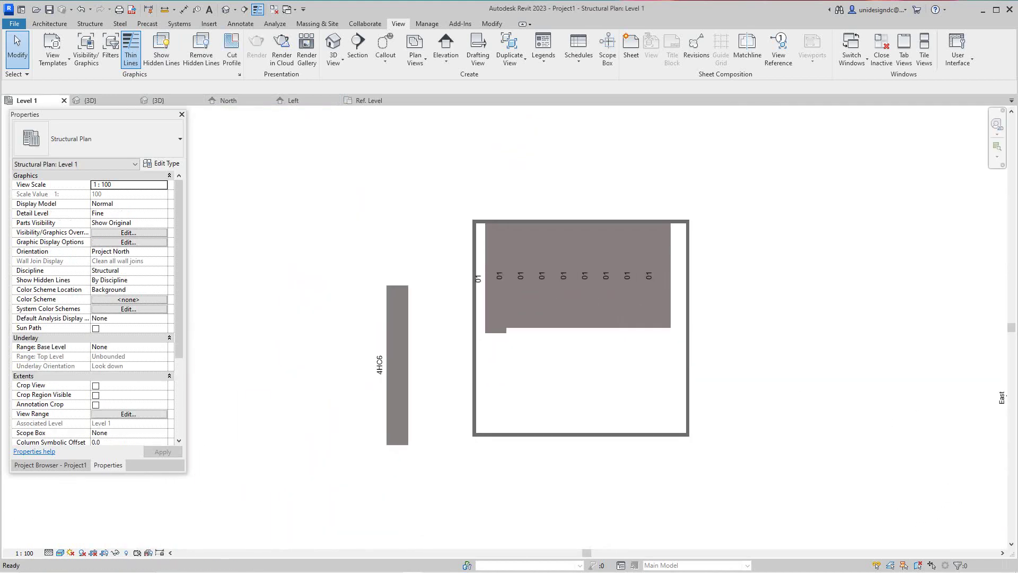
scroll(361, 395, up, 3)
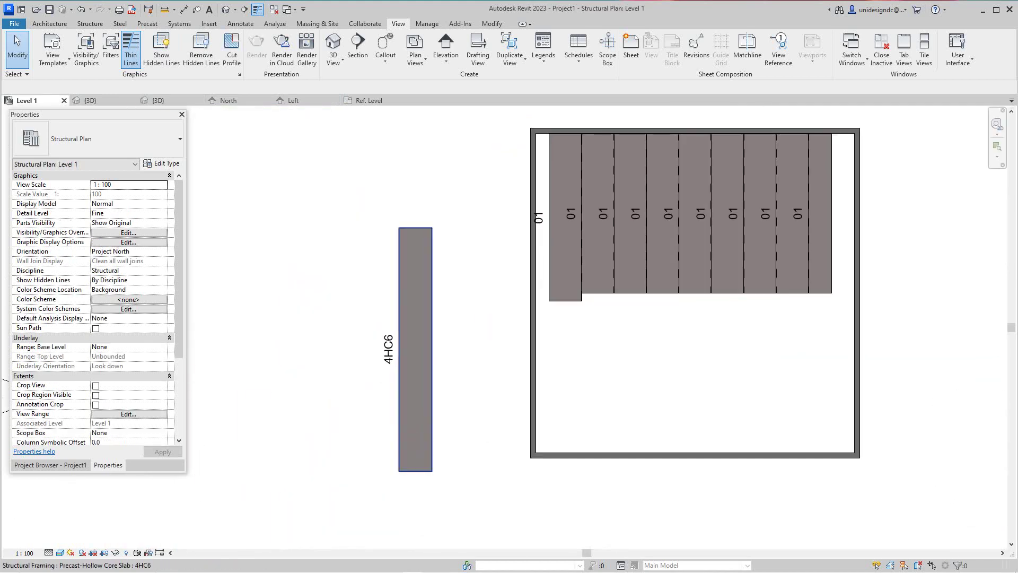
middle_drag(461, 347, 457, 352)
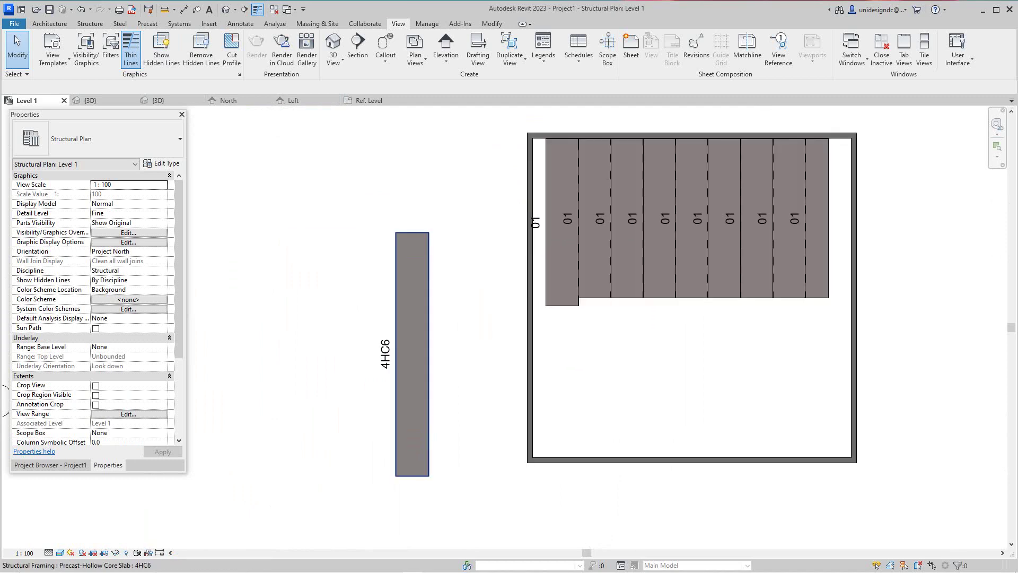
click(412, 355)
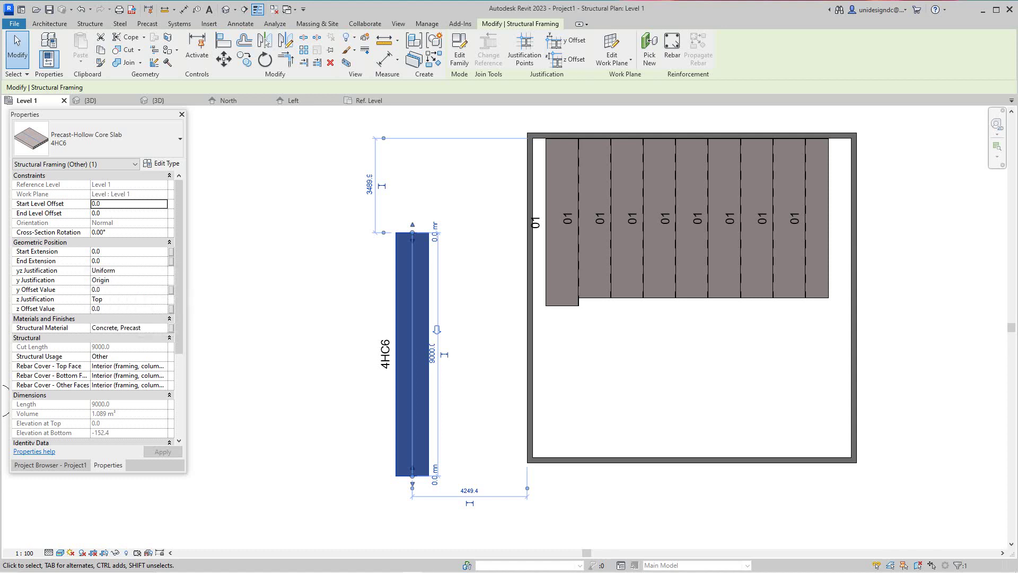
Set the selected 4HC6 hollow core slab's Start Extension to 300 and its End Extension to 100
click(129, 252)
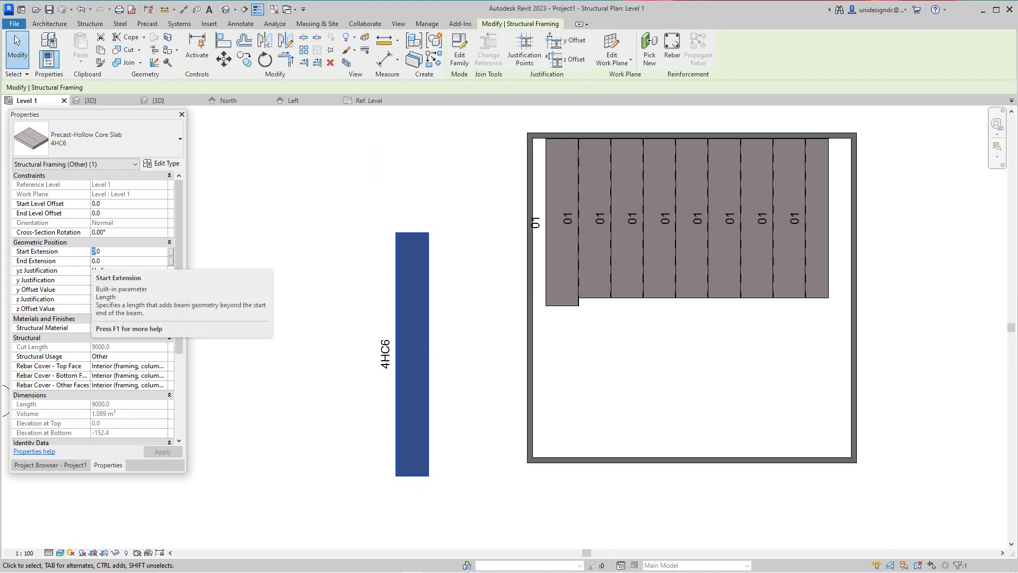
text(300)
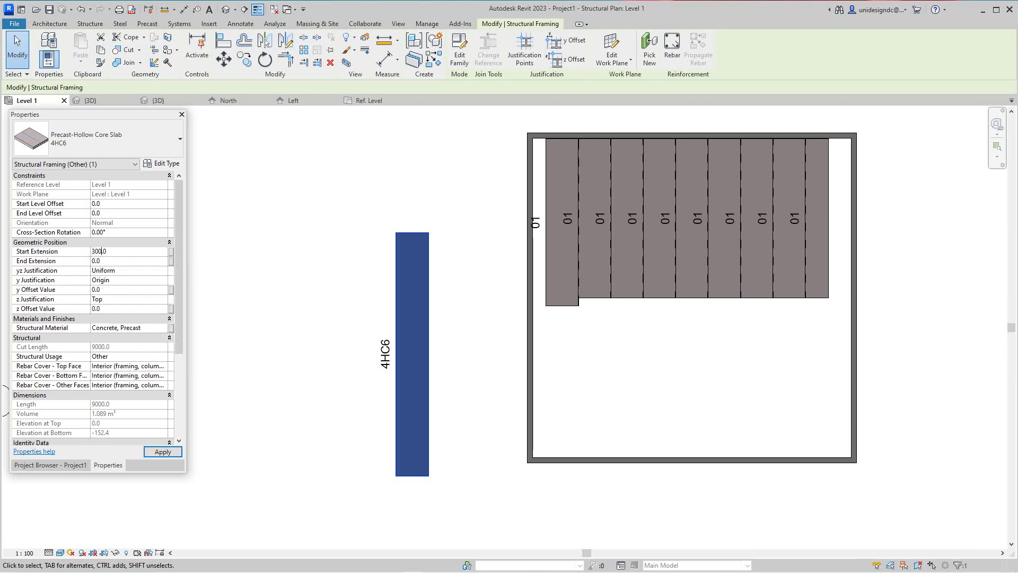
key(Escape)
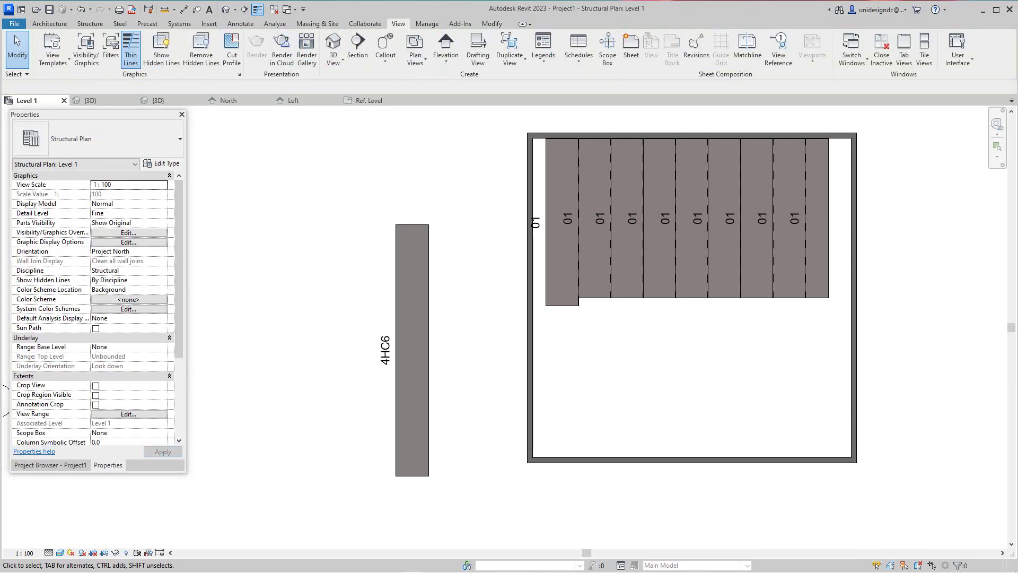
click(396, 457)
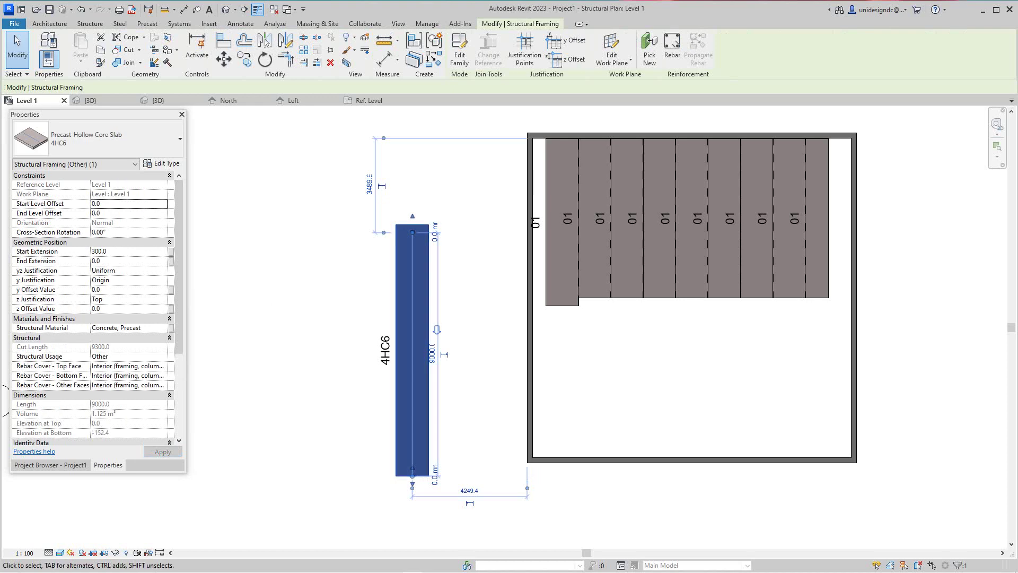
click(92, 261)
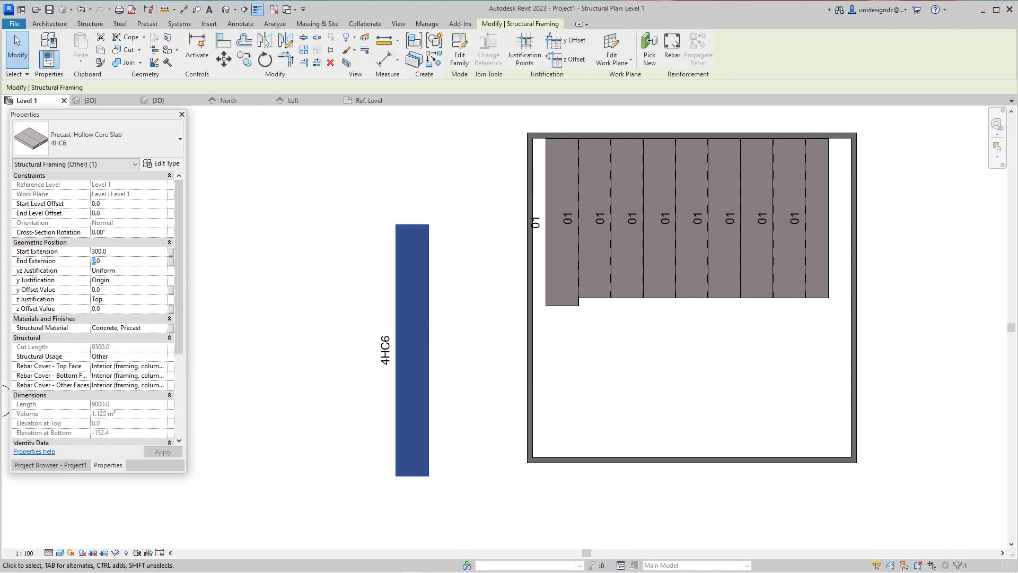
text(100)
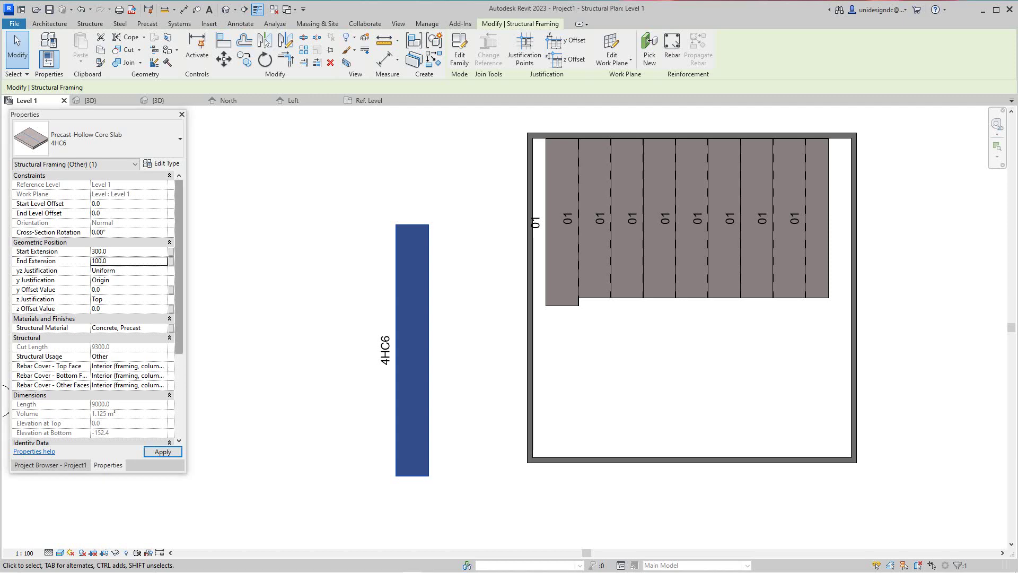
click(297, 308)
Place a horizontal plank testmetric 01 beam, 12000 mm long, between the two side walls below the existing row of planks
scroll(448, 348, down, 2)
middle_drag(449, 348, 414, 349)
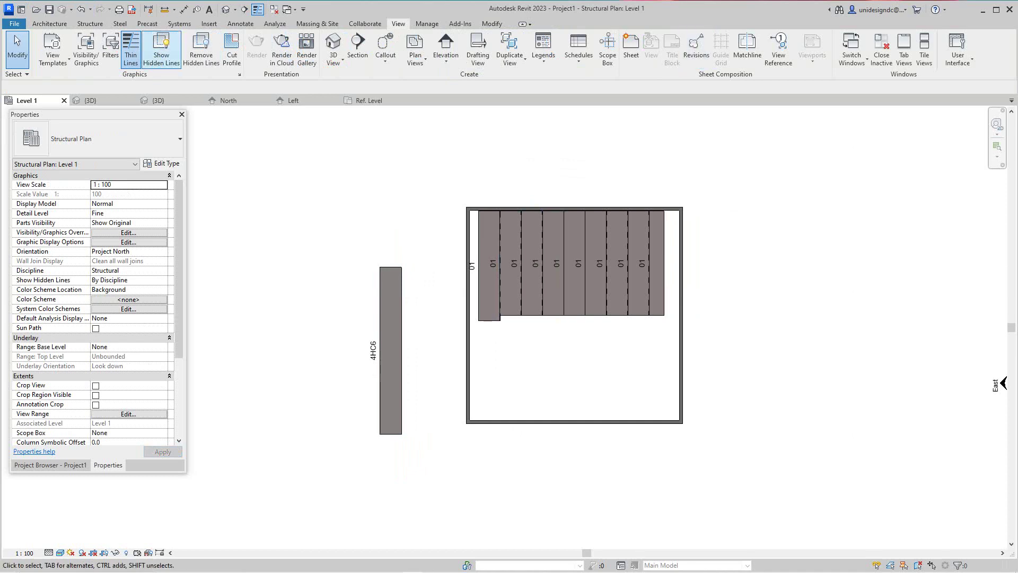
click(89, 23)
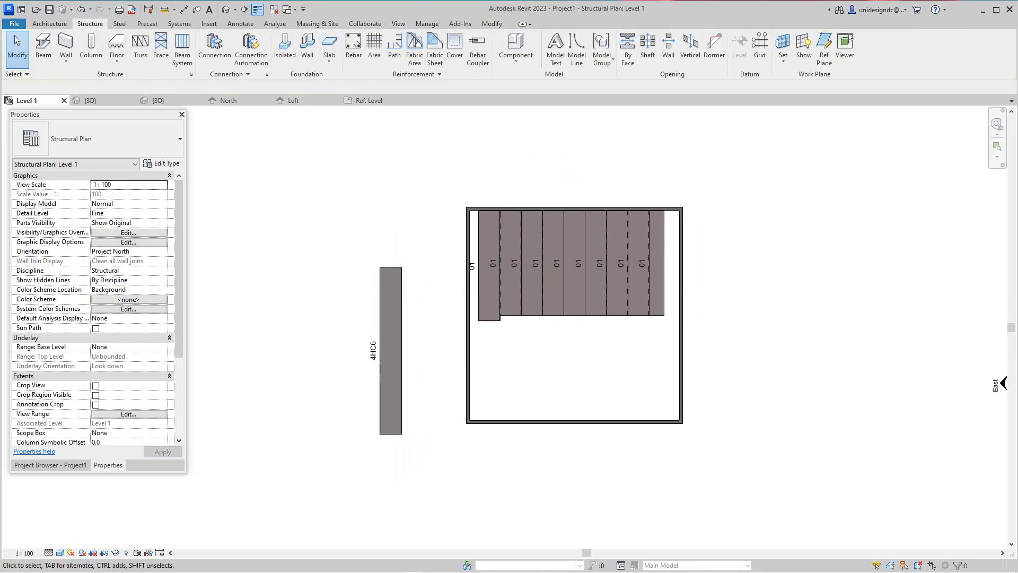
click(44, 50)
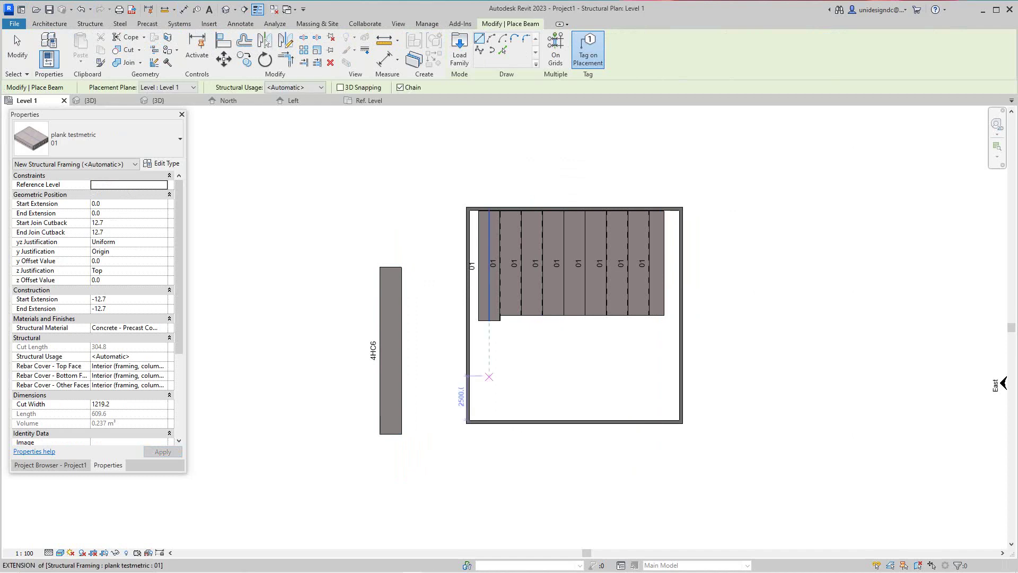
scroll(476, 385, up, 3)
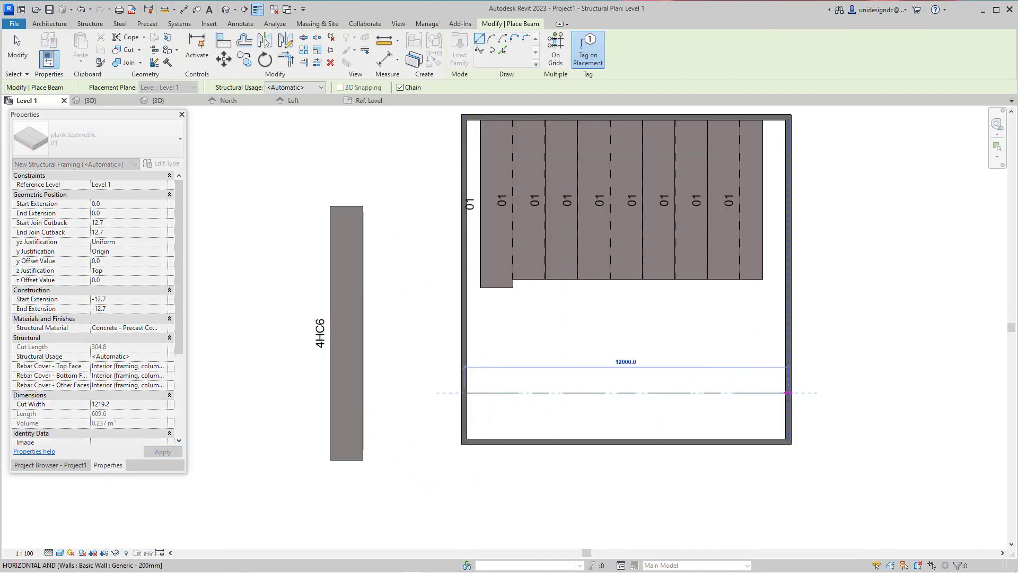
click(788, 392)
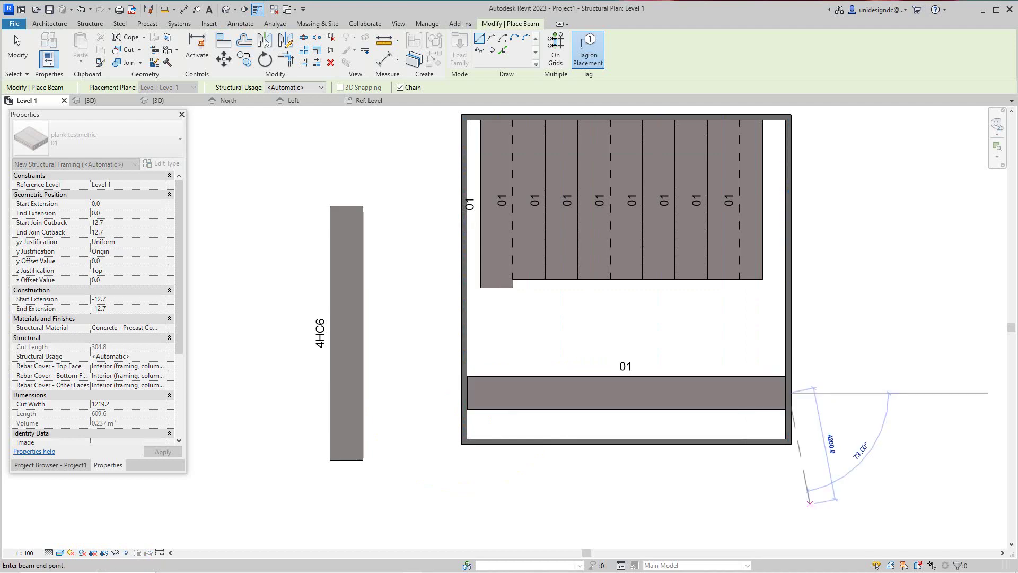
right_click(751, 503)
click(779, 334)
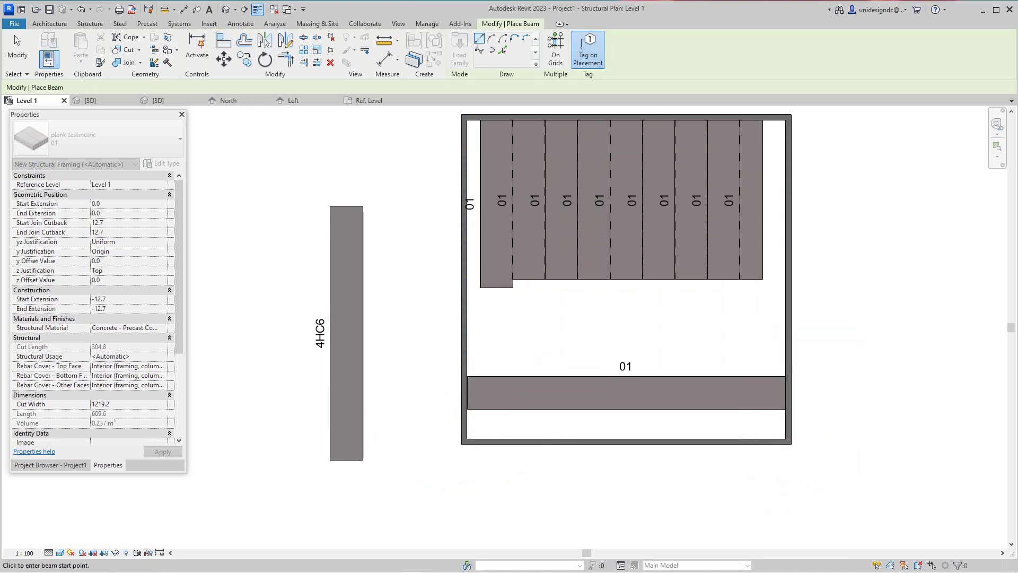
scroll(471, 418, up, 2)
right_click(521, 414)
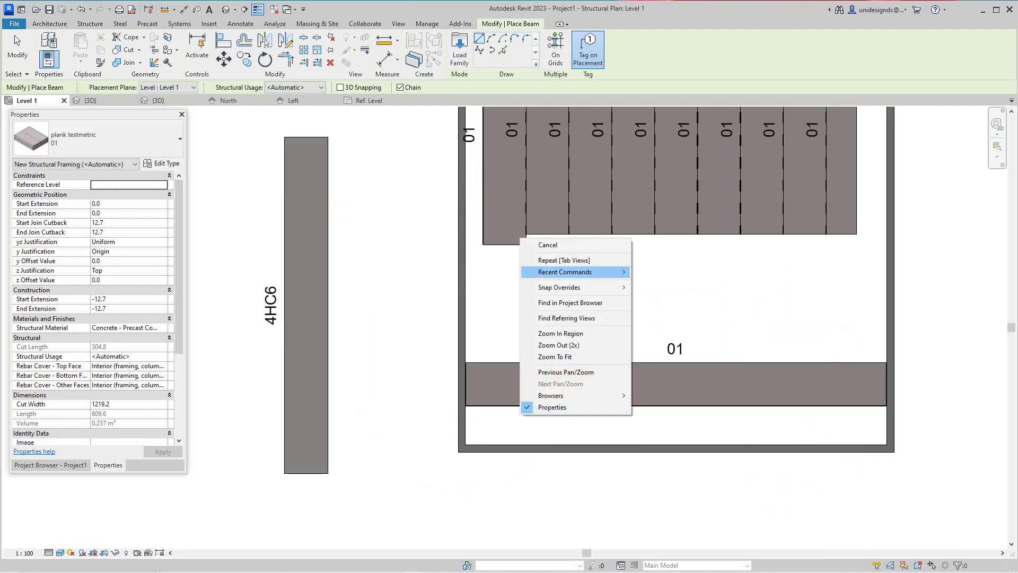
click(548, 244)
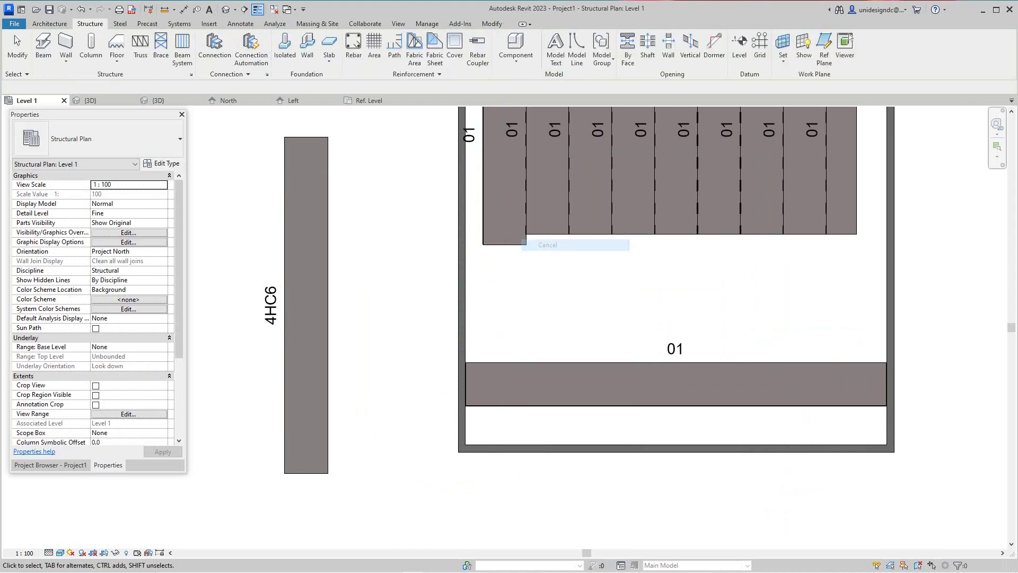
Examine the new horizontal plank's properties and how its start end meets the side wall in plan
click(584, 384)
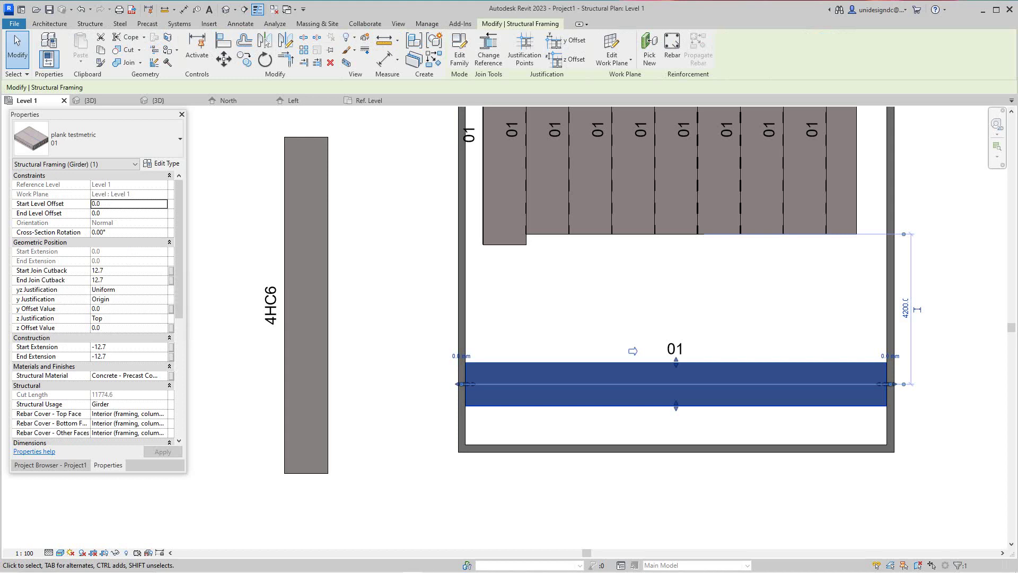
scroll(480, 396, up, 4)
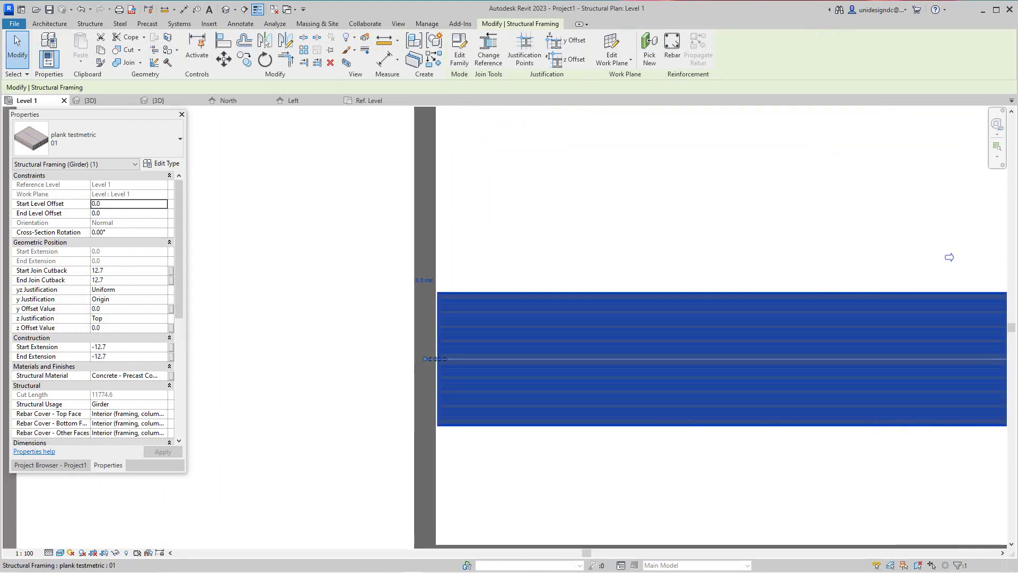
scroll(950, 257, down, 3)
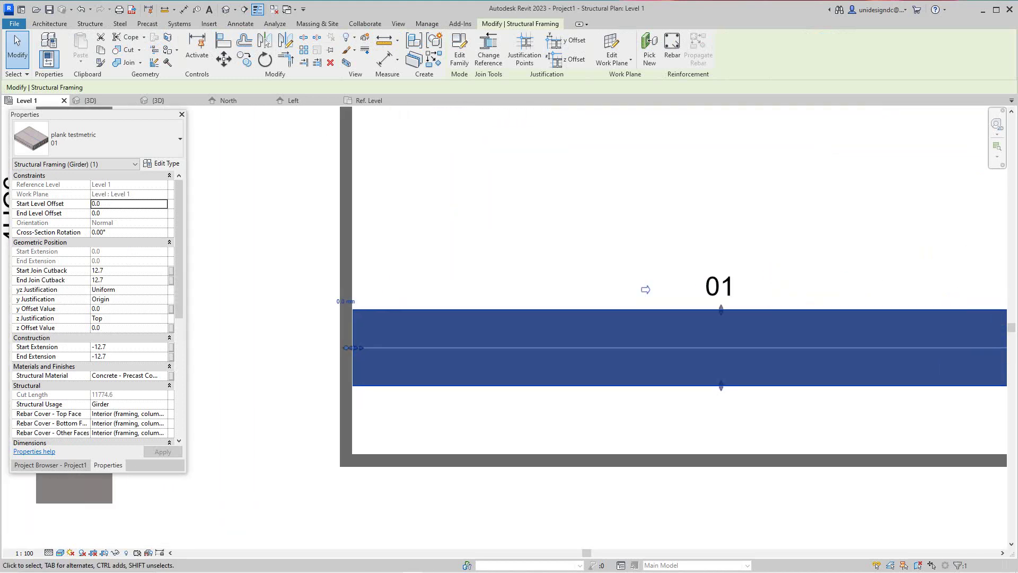
middle_drag(594, 244, 609, 251)
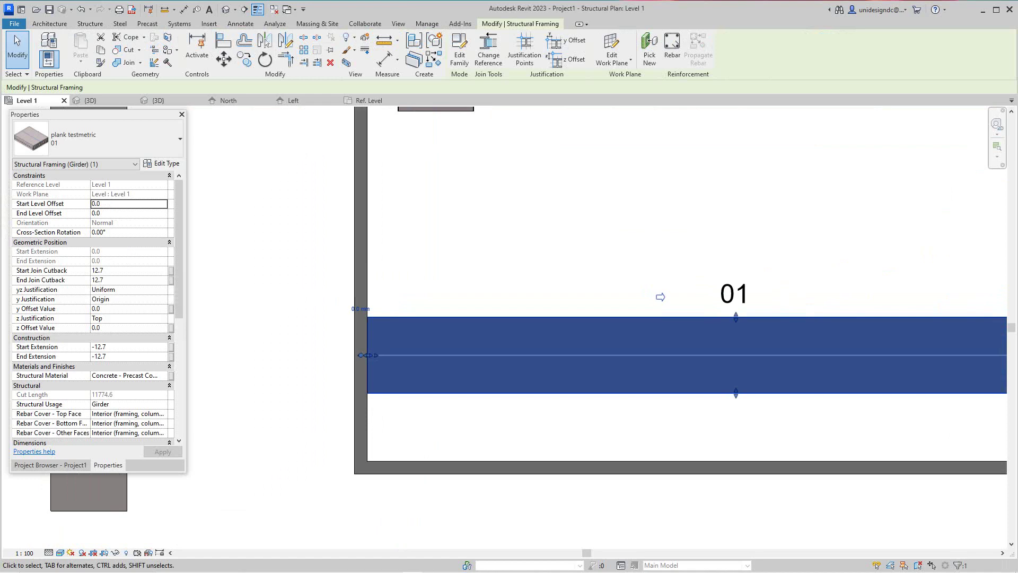
scroll(295, 414, down, 1)
click(435, 260)
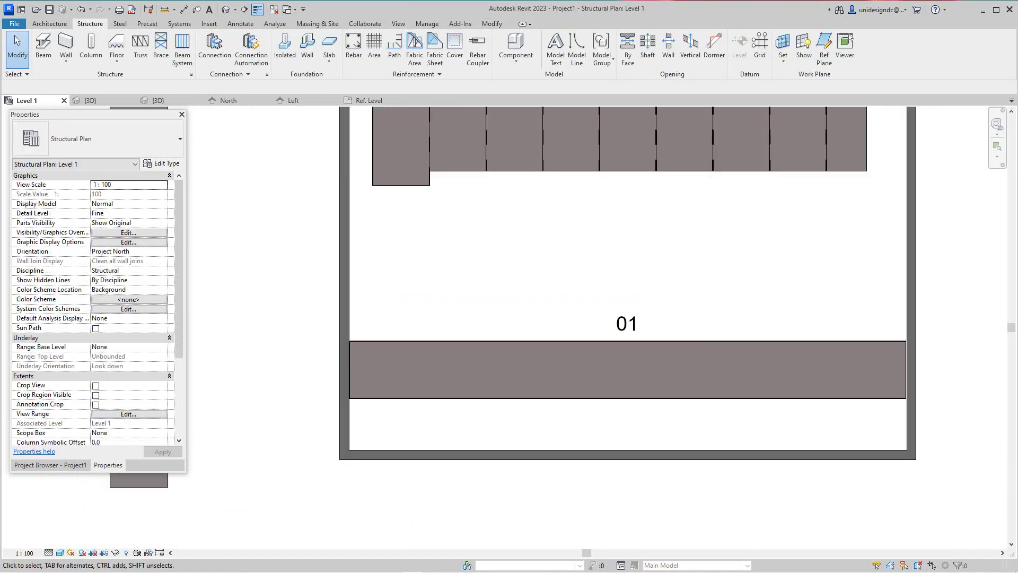
Create a building section through the wall at the horizontal plank's start end, looking toward the plank, and open its view
click(244, 9)
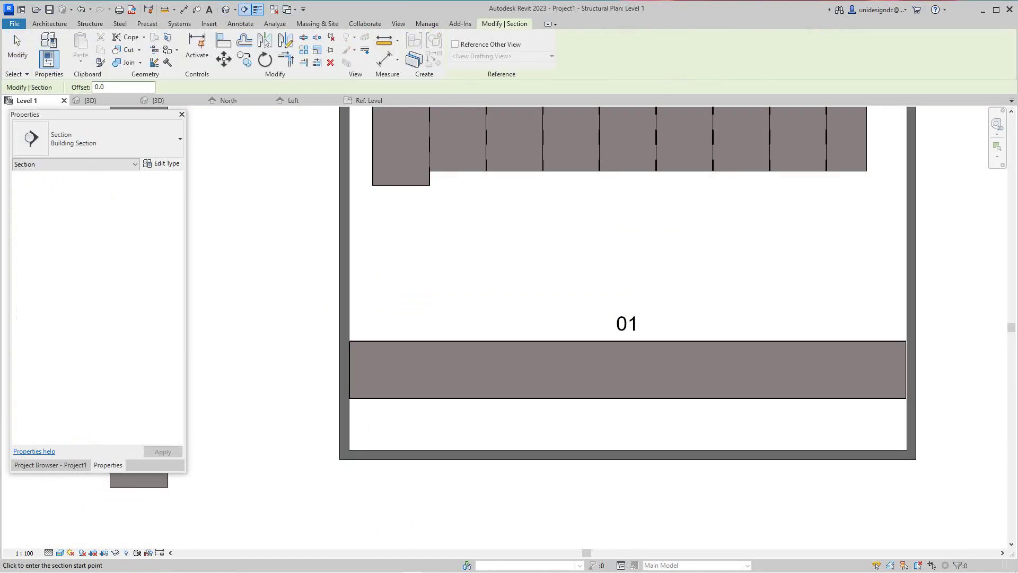
click(290, 428)
click(427, 428)
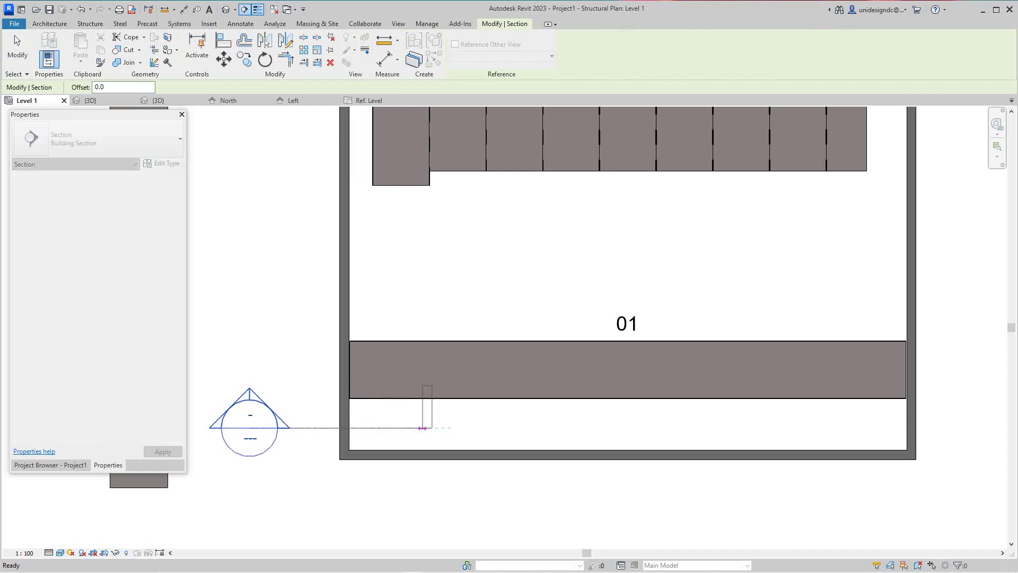
key(Escape)
double_click(250, 417)
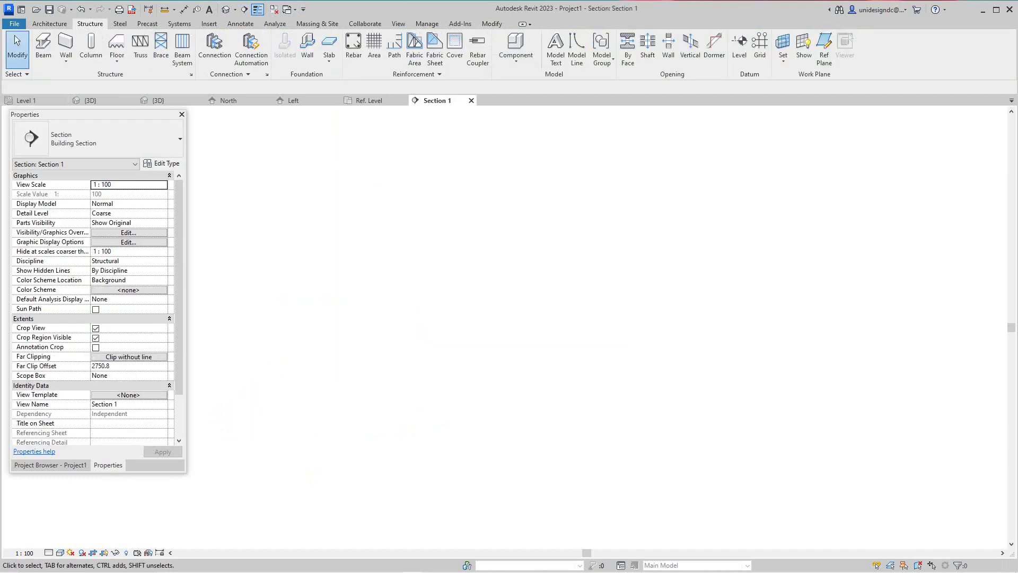
Select the plank in the section view and examine its end position against the wall and its cutback and extension properties
scroll(529, 253, up, 5)
middle_drag(530, 253, 465, 340)
scroll(465, 340, down, 1)
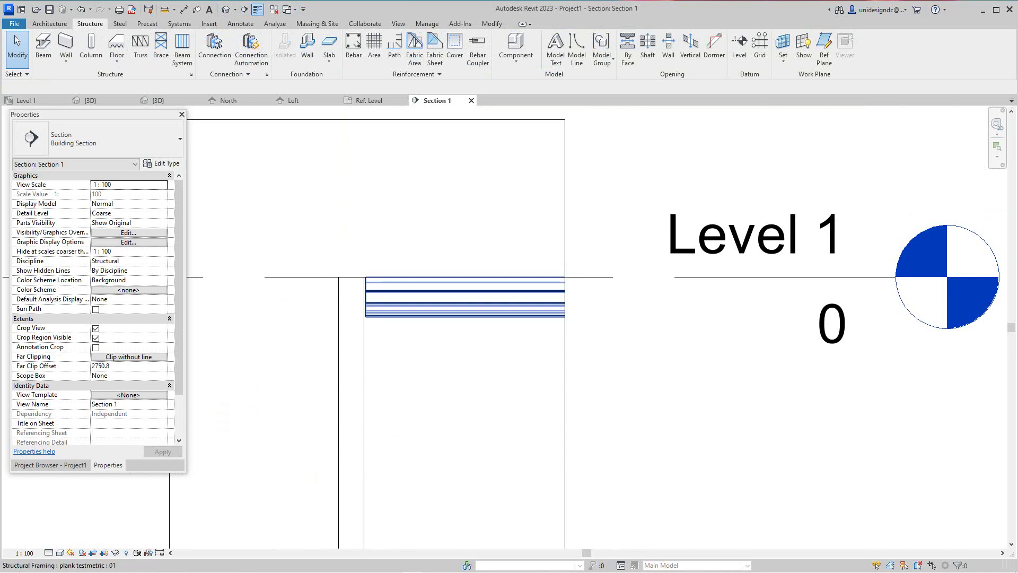
click(371, 300)
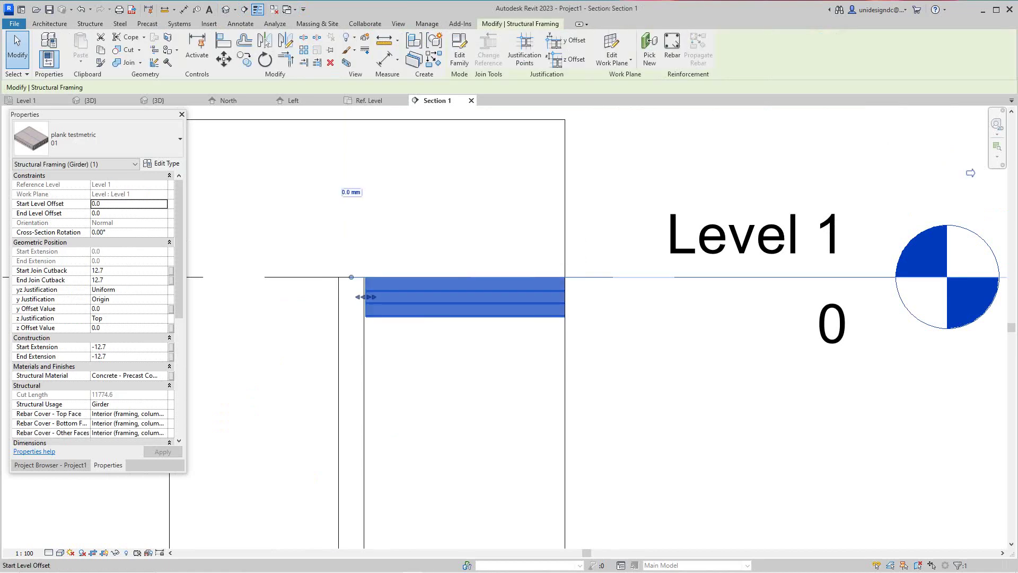
scroll(374, 305, up, 2)
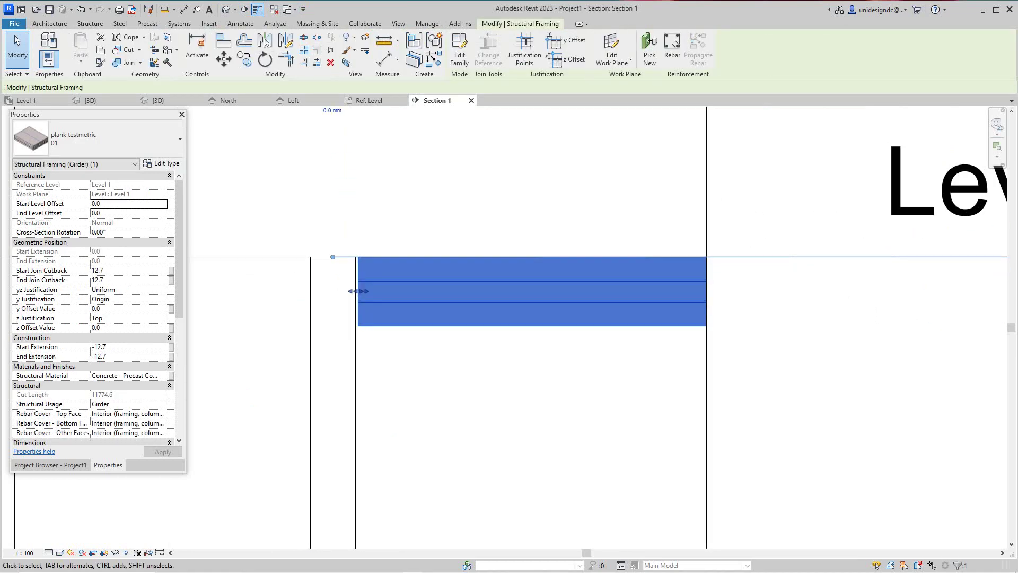
scroll(408, 362, down, 5)
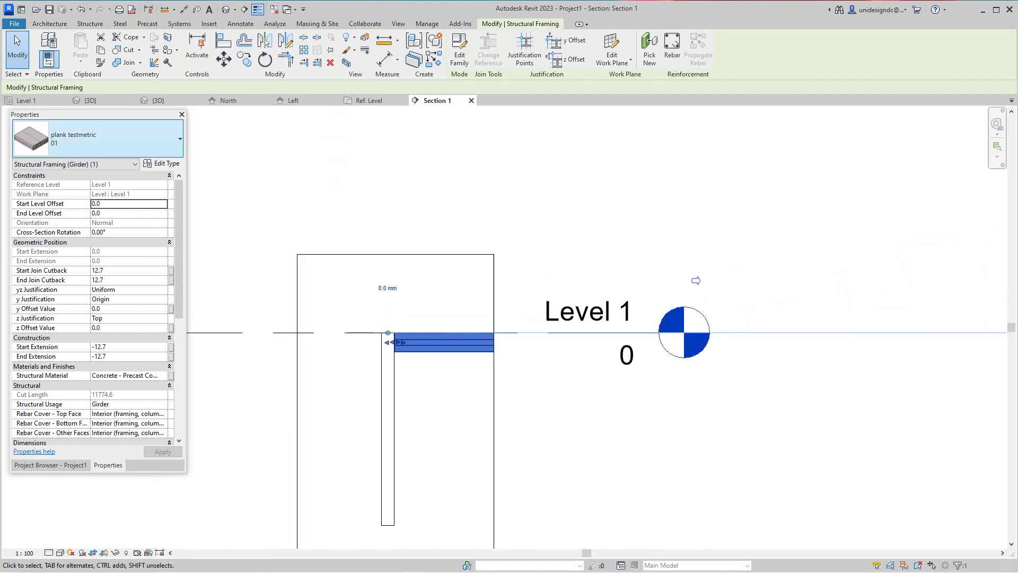
scroll(278, 318, down, 2)
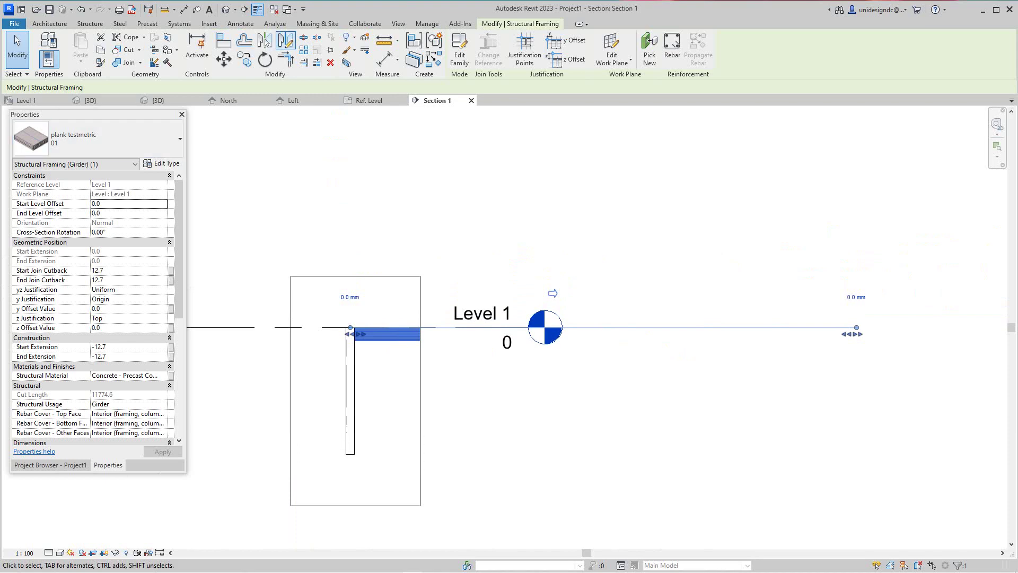
Inspect the walls with all planks and the separate hollow core slab in the default 3D view
click(226, 9)
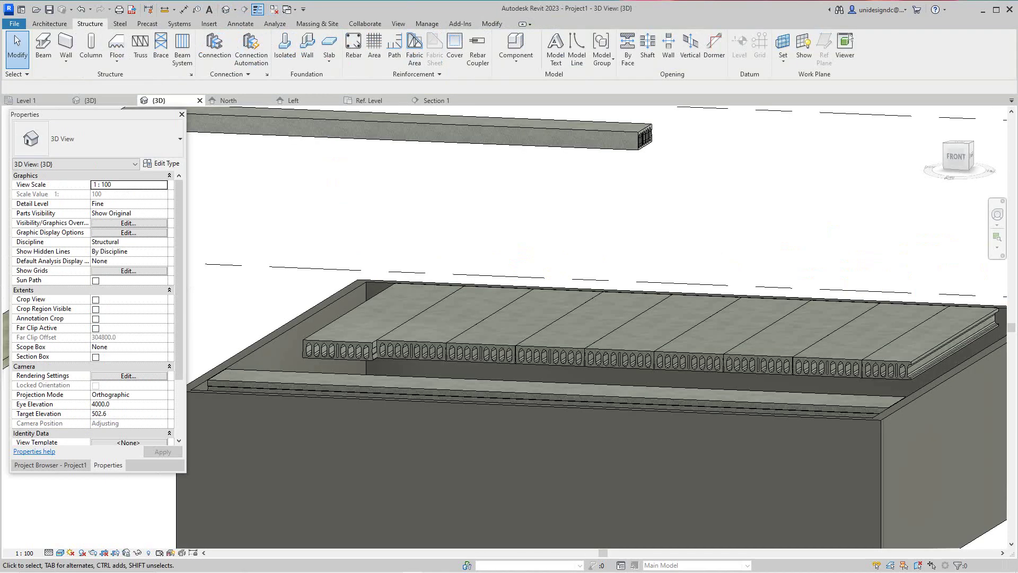
scroll(388, 258, down, 3)
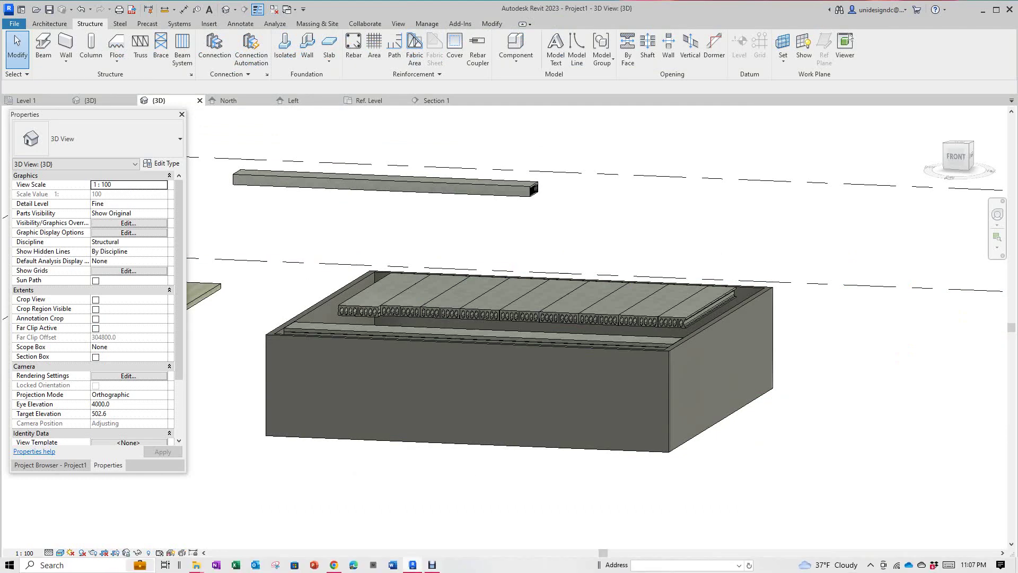
click(432, 565)
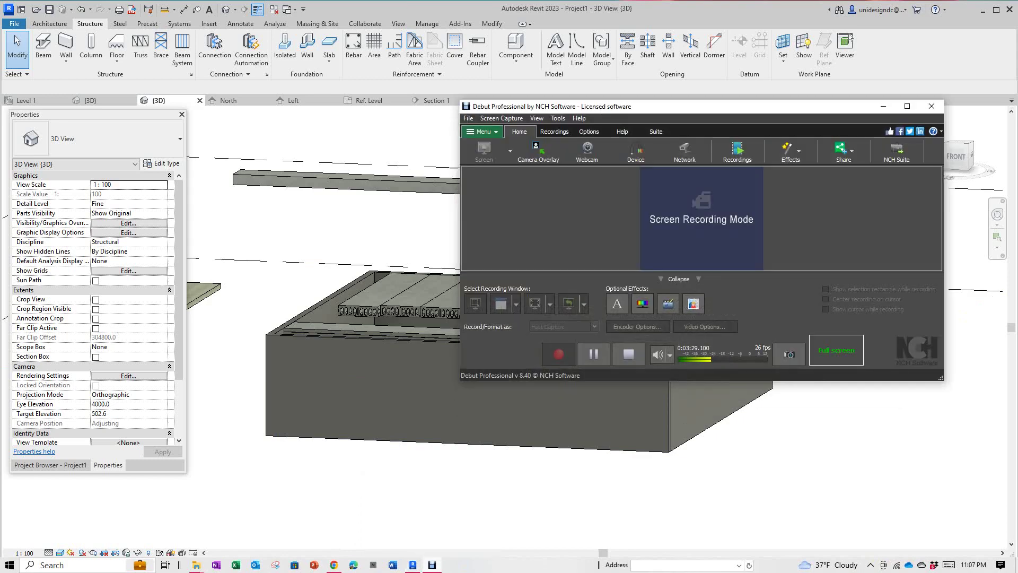